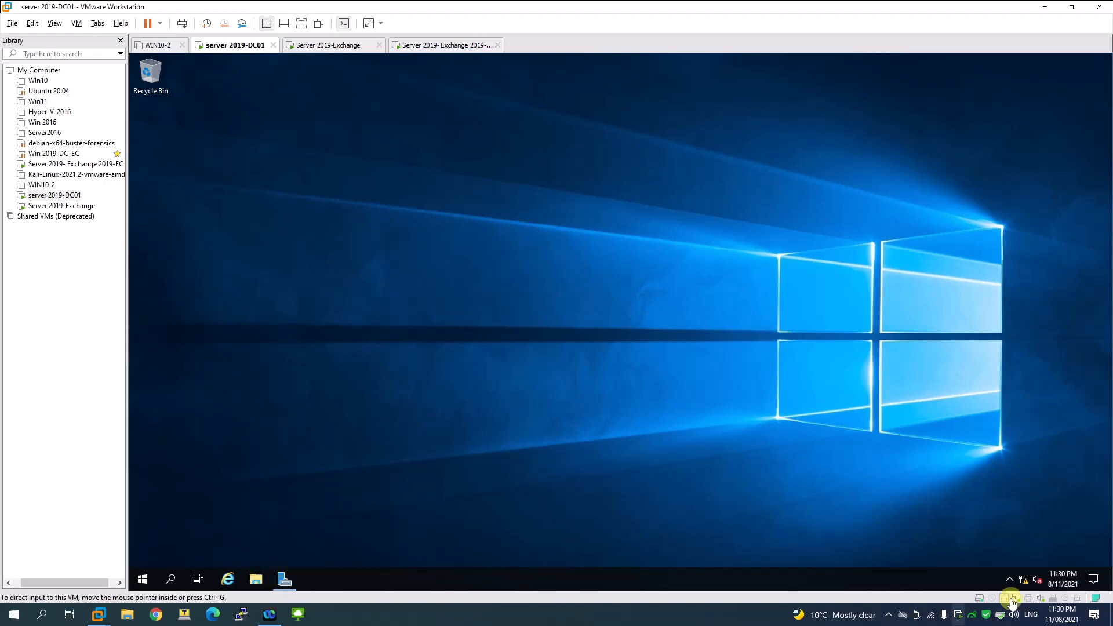
Step: Open the Ethernet0 adapter properties from the Ethernet network settings
left_click(1025, 582)
left_click(1025, 583)
left_click(1005, 556)
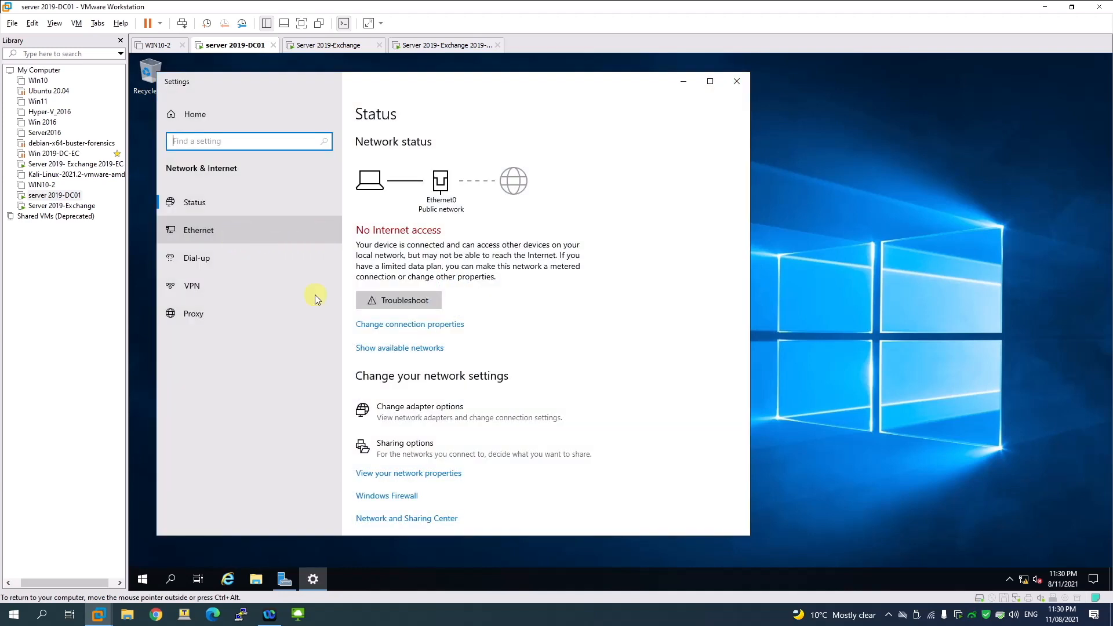
left_click(233, 238)
left_click(411, 244)
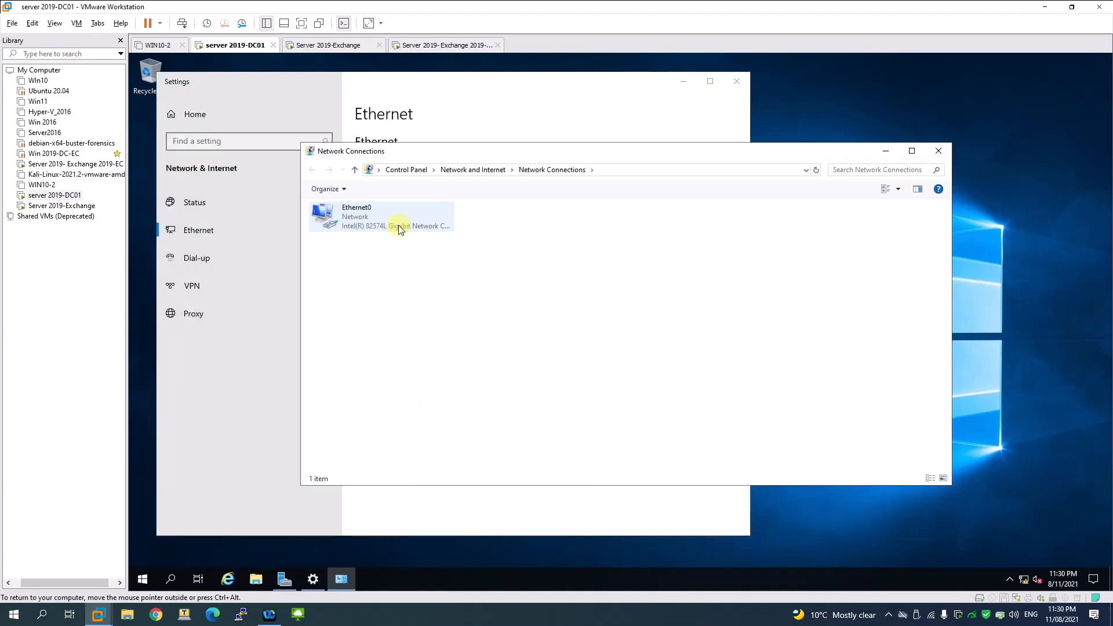
right_click(398, 225)
left_click(431, 333)
Step: Set Ethernet0 IPv4 to 192.168.20.10, gateway 192.168.20.2, preferred DNS 192.168.20.10
left_click(438, 320)
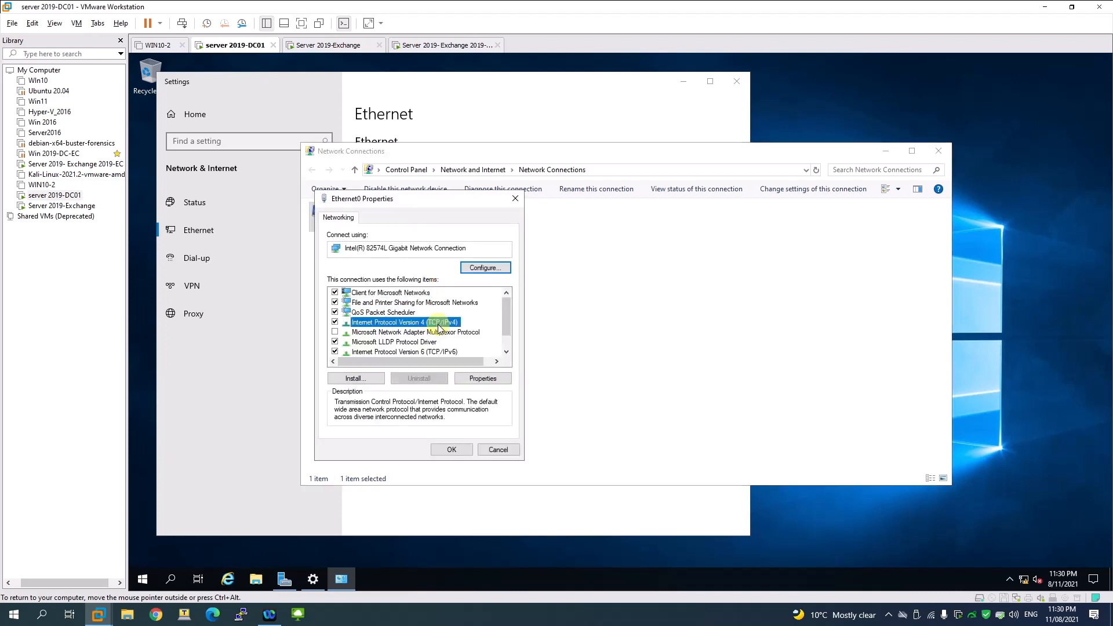
left_click(469, 377)
double_click(521, 342)
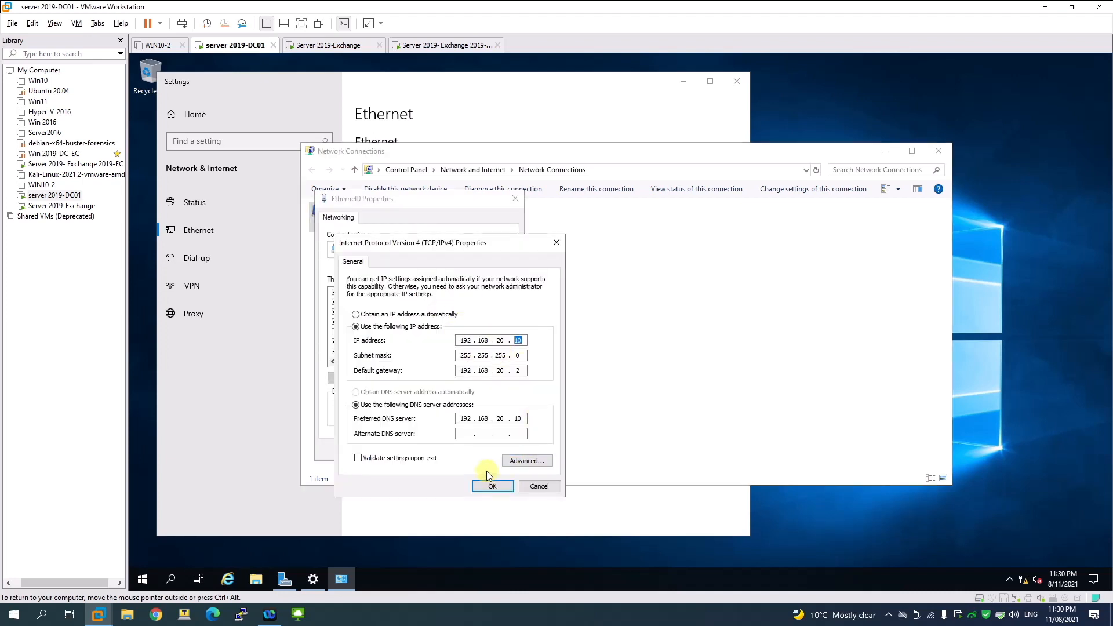
double_click(518, 418)
left_click(492, 486)
Step: Close the Ethernet0 properties, network settings and Network Connections windows
left_click(449, 449)
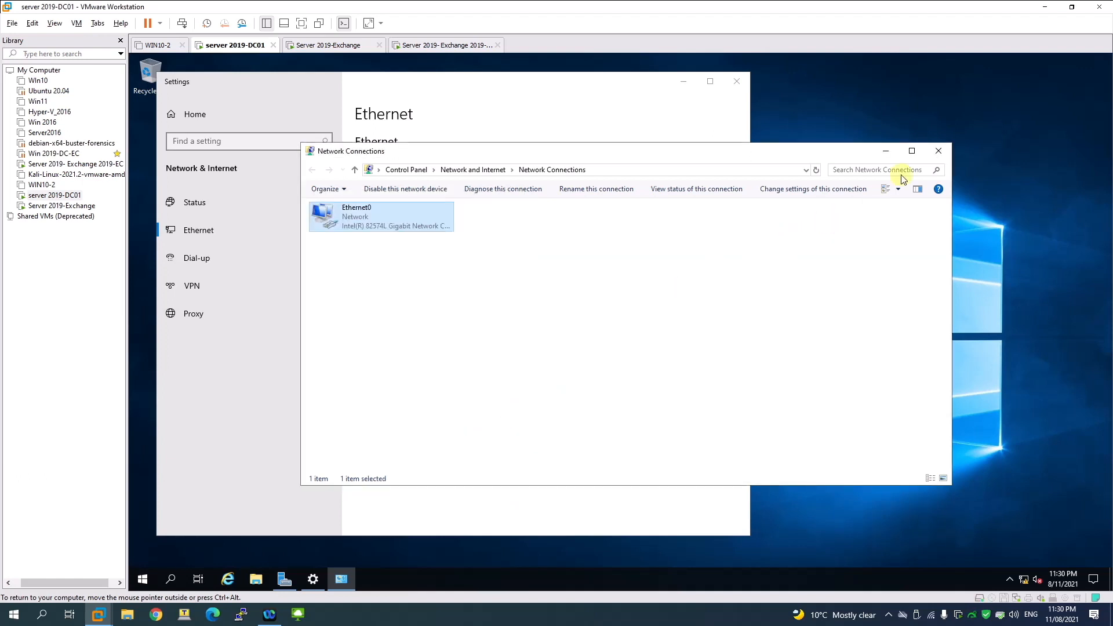
left_click(946, 141)
left_click(737, 81)
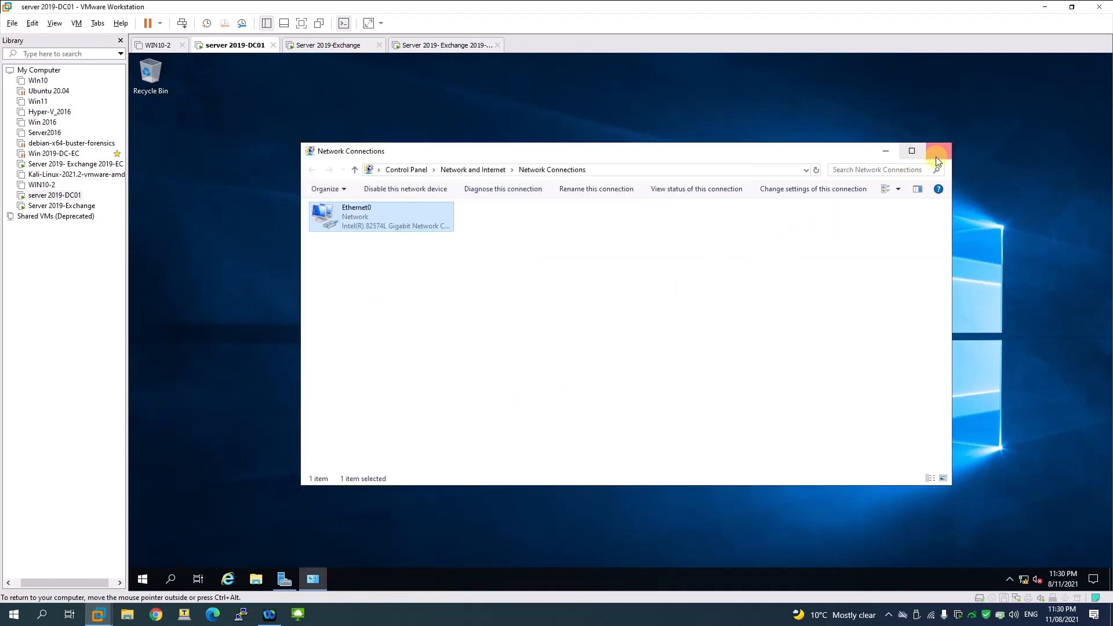
left_click(938, 151)
Step: Start Add Roles and Features in Server Manager, choosing role-based installation on DC01
left_click(273, 582)
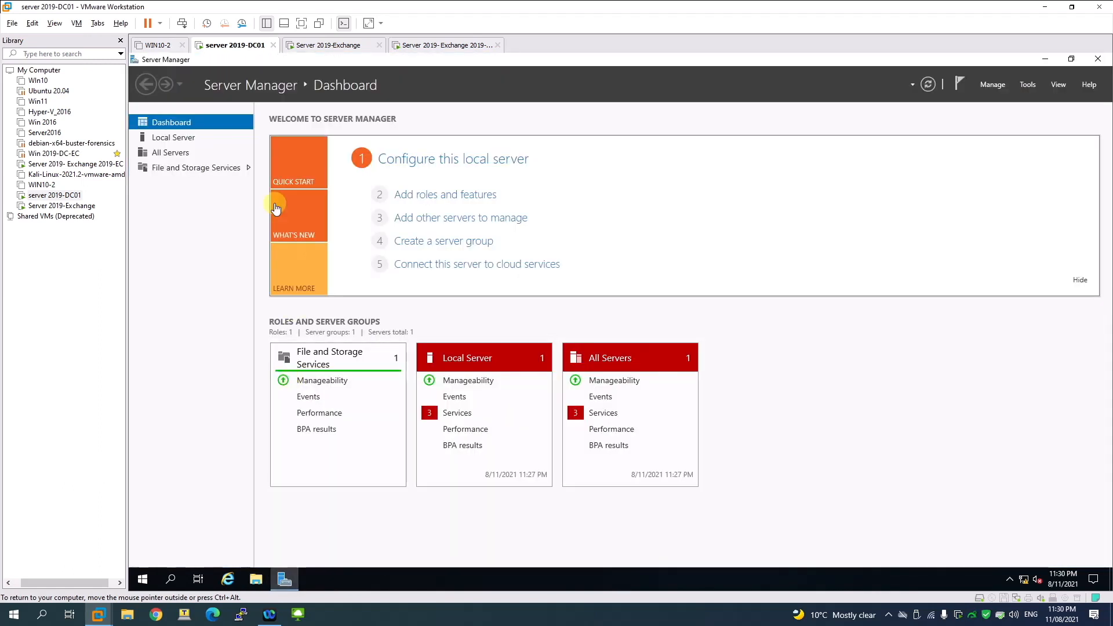
left_click(158, 139)
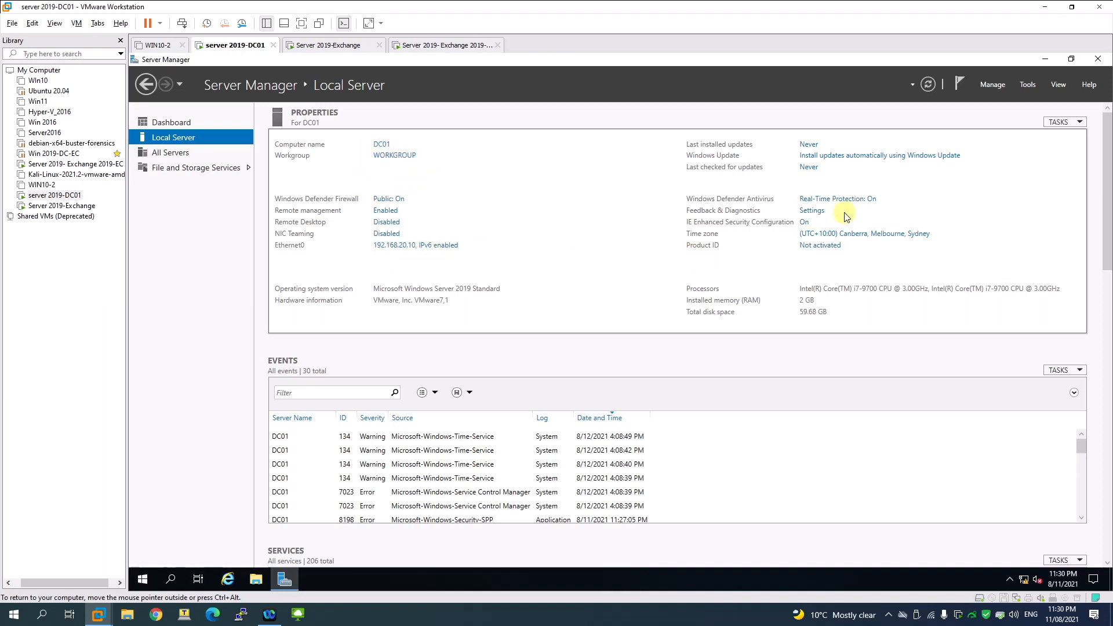
left_click(990, 86)
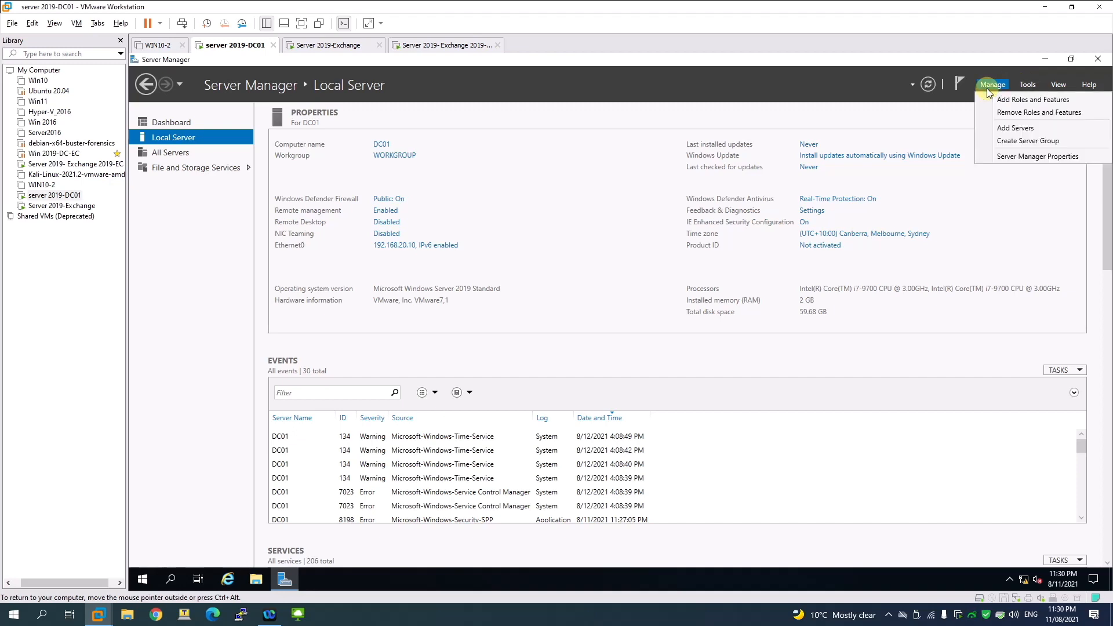
left_click(999, 103)
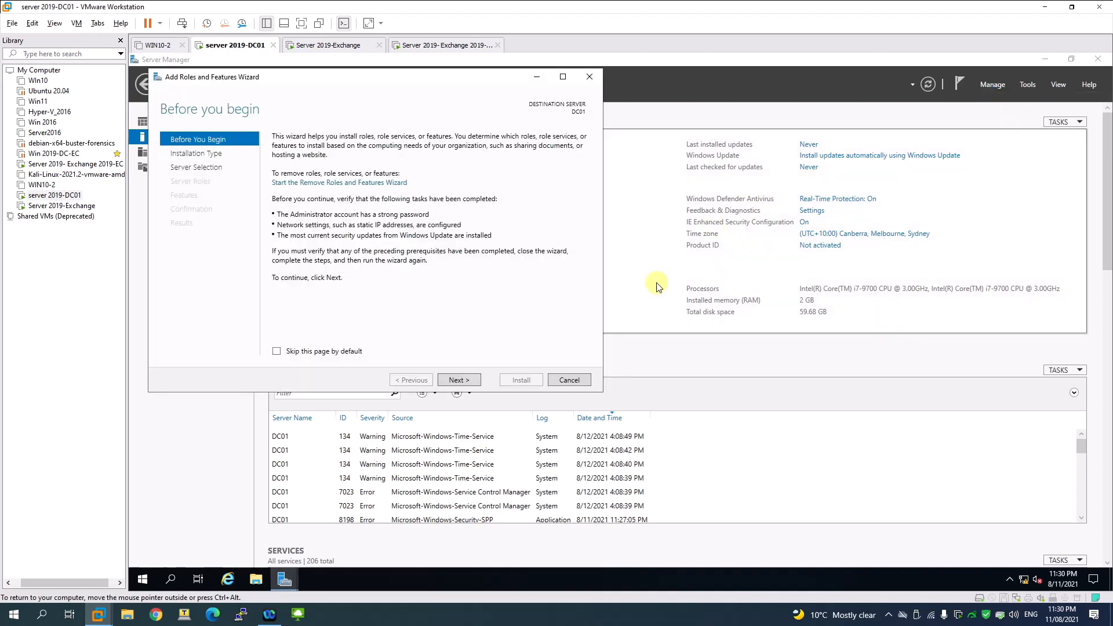
left_click(456, 380)
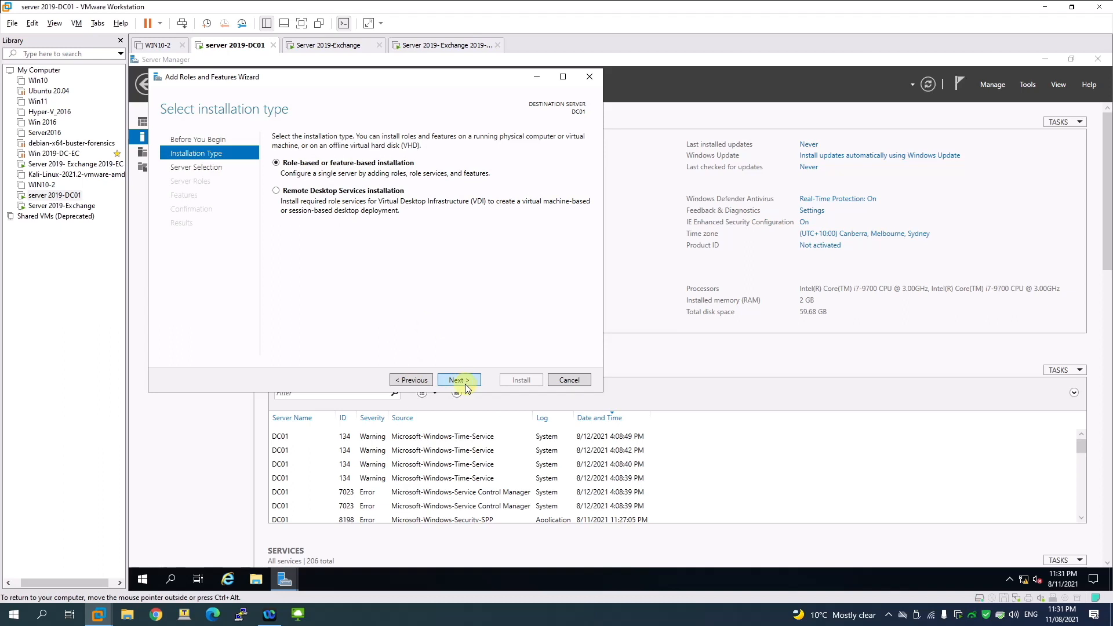
left_click(464, 382)
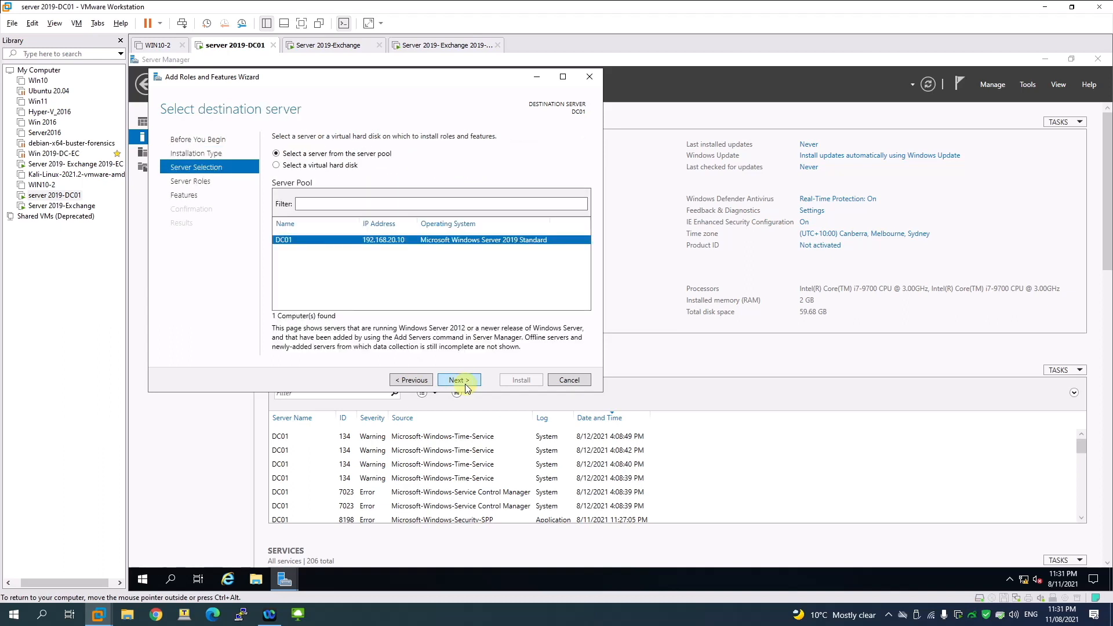
left_click(465, 382)
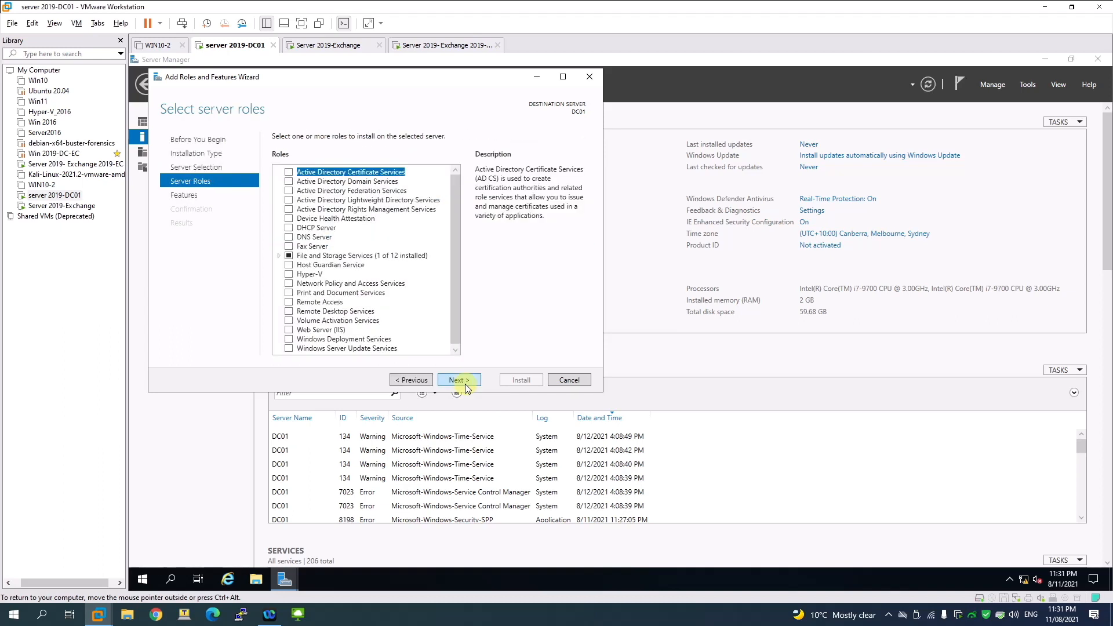
Step: Select the Active Directory Domain Services and DNS Server roles with their required features
left_click(289, 181)
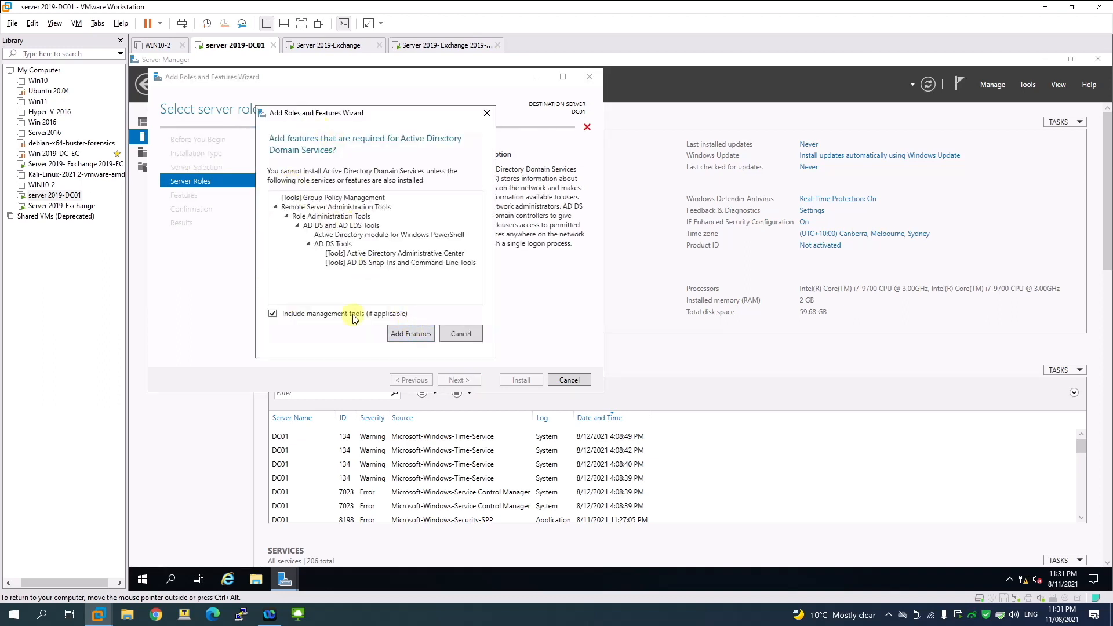
left_click(407, 335)
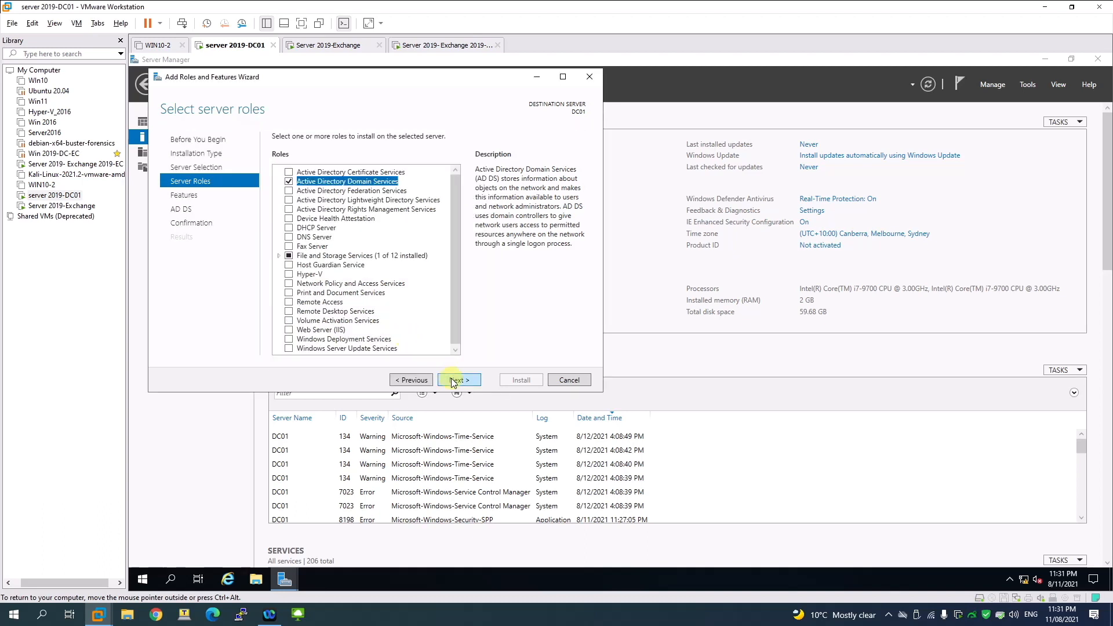
left_click(289, 238)
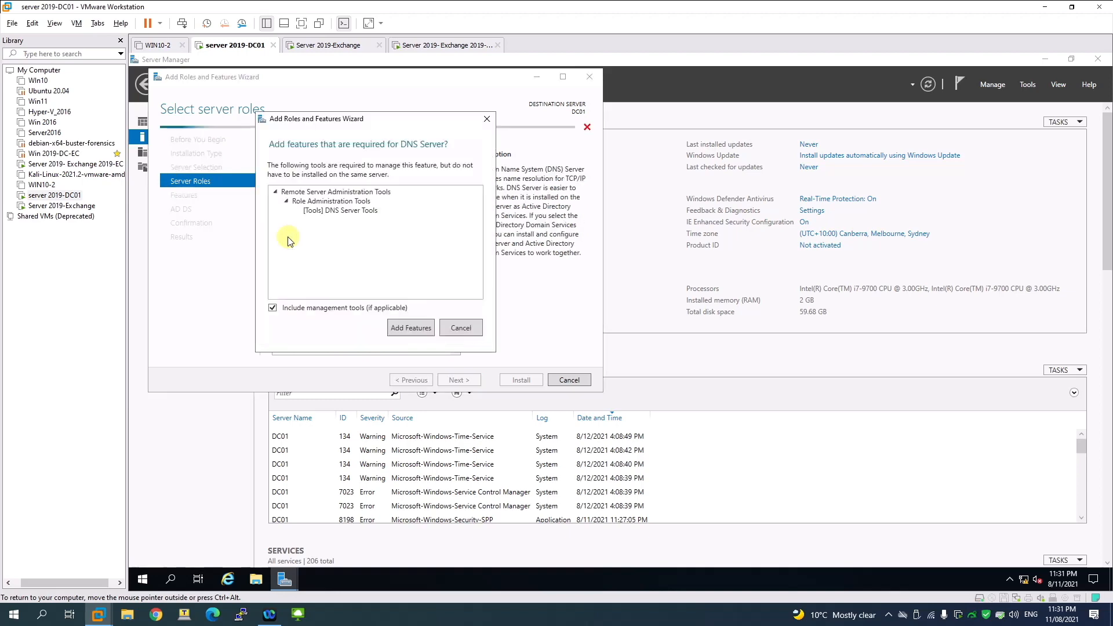
left_click(408, 331)
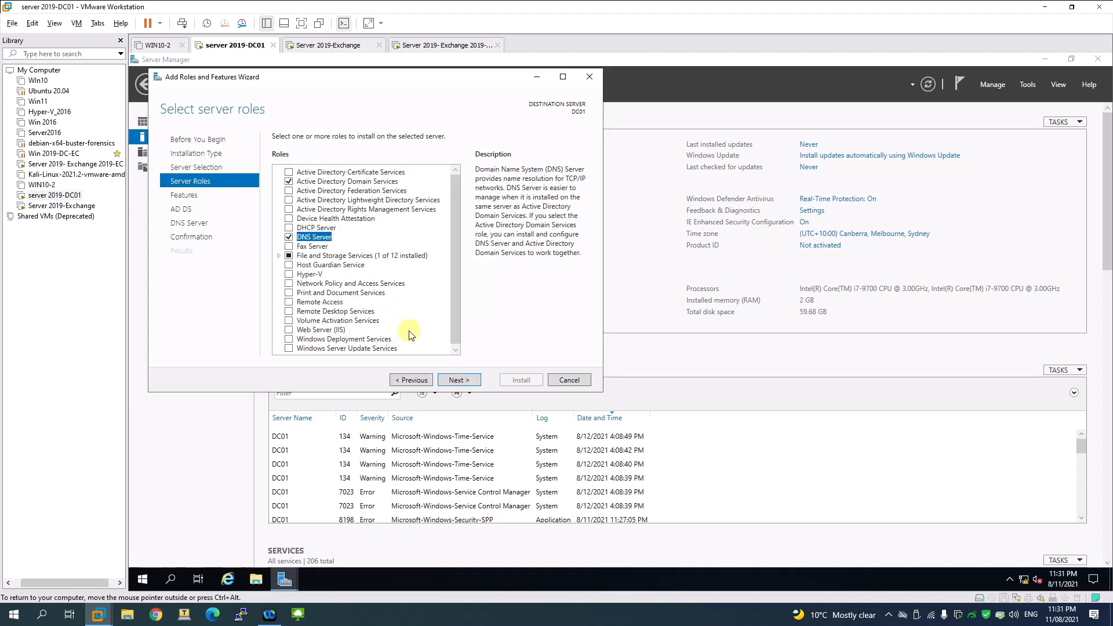
Step: Advance through the Features, AD DS and DNS pages to confirmation, ticking automatic restart
left_click(455, 381)
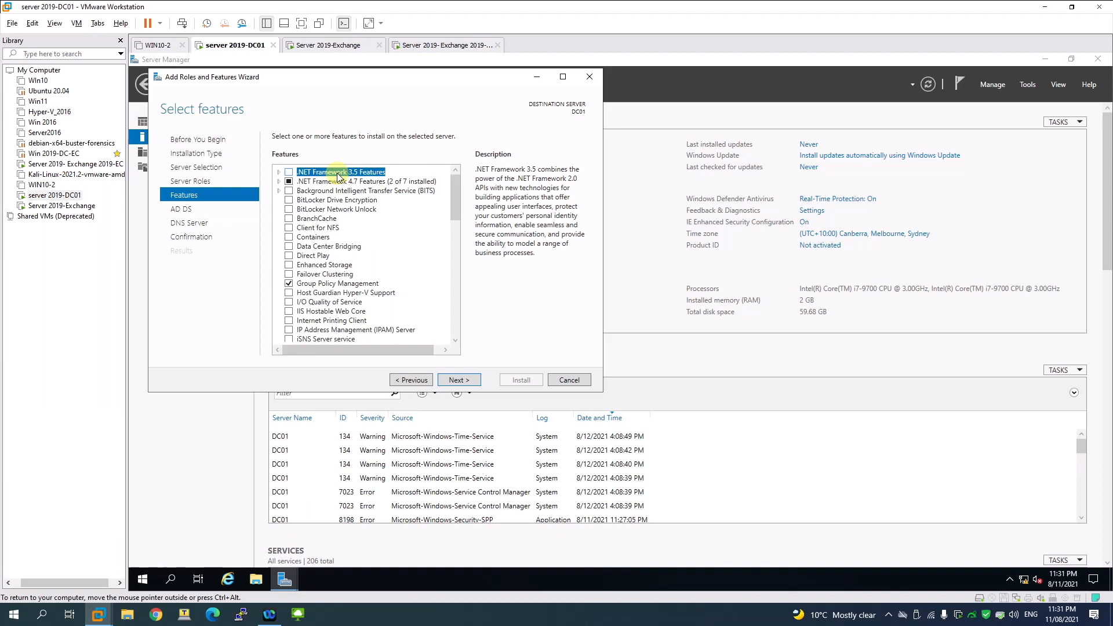
left_click(459, 381)
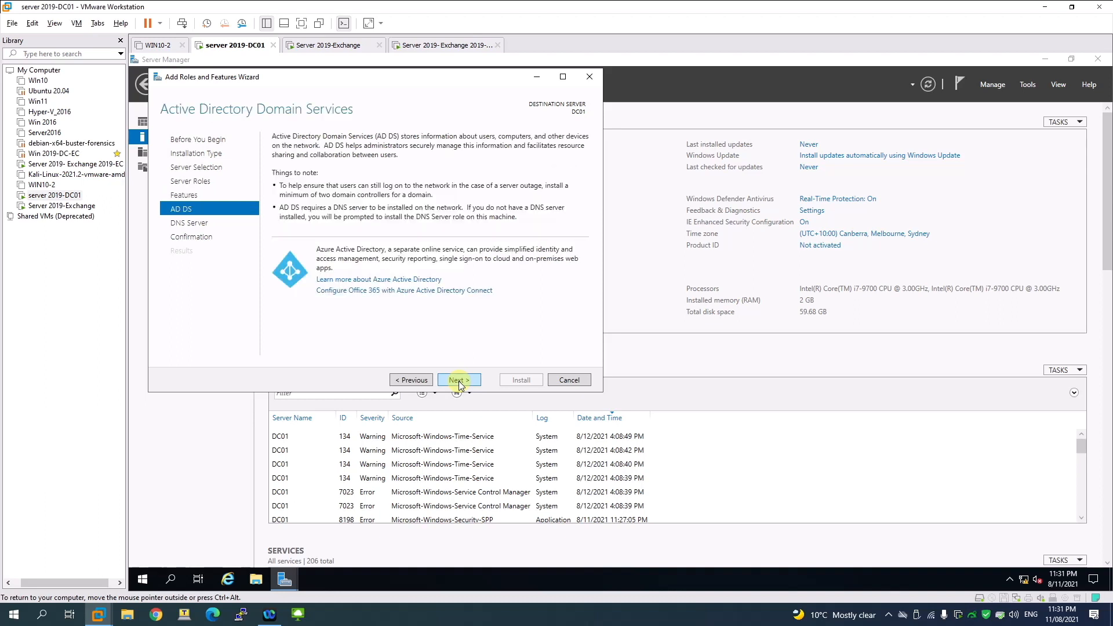
left_click(459, 381)
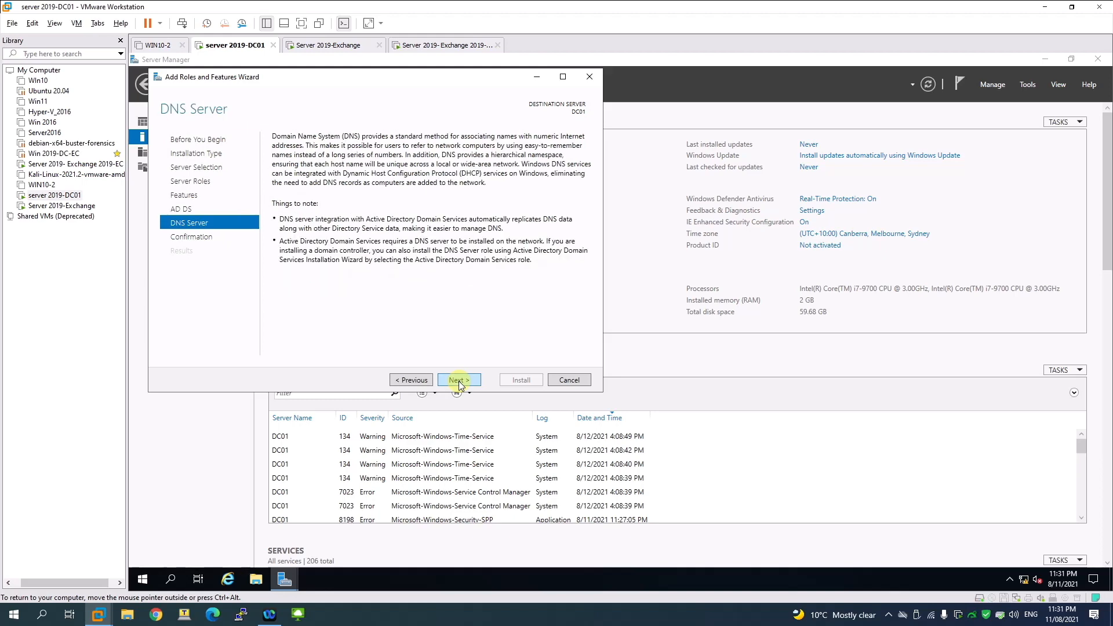
left_click(459, 381)
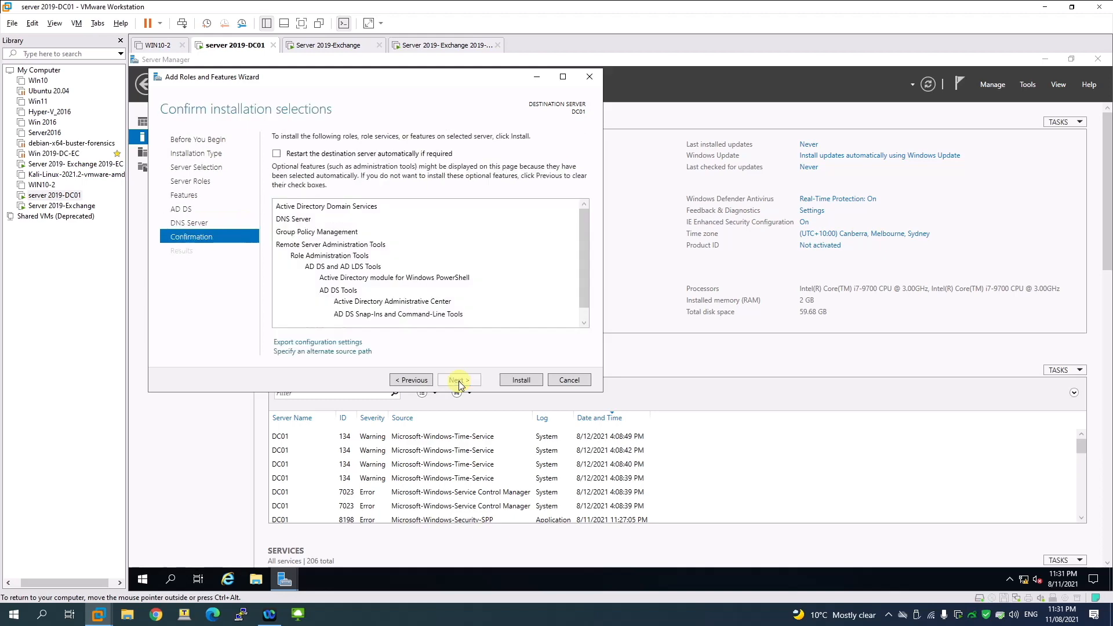
left_click(284, 158)
Step: Confirm automatic restart and install AD DS and DNS Server until installation succeeds
left_click(649, 356)
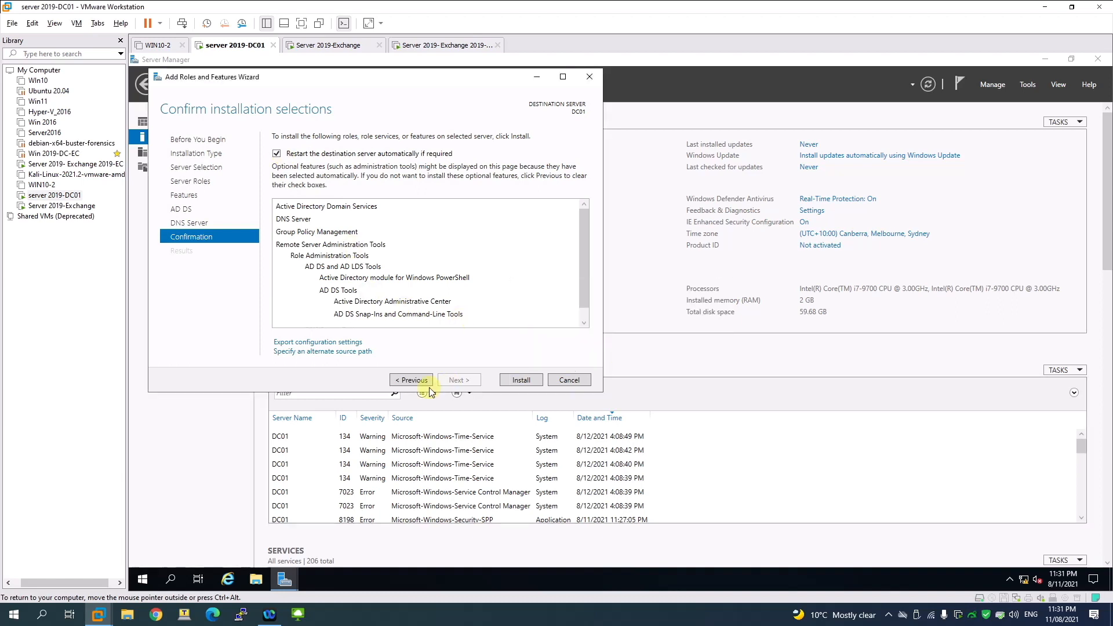
left_click(517, 380)
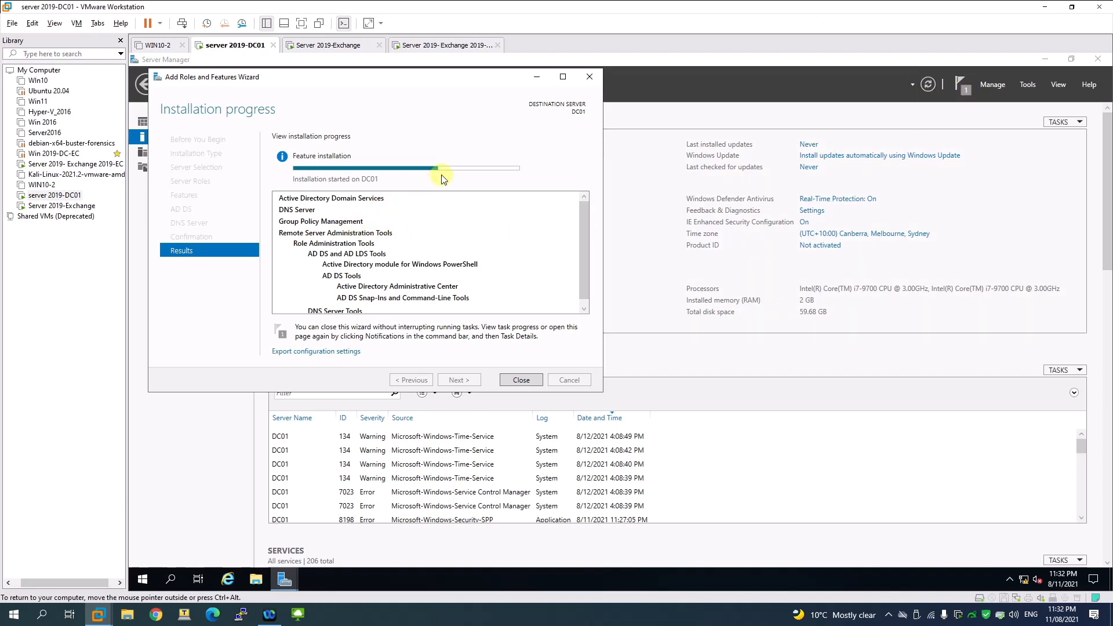
mouse_move(452, 169)
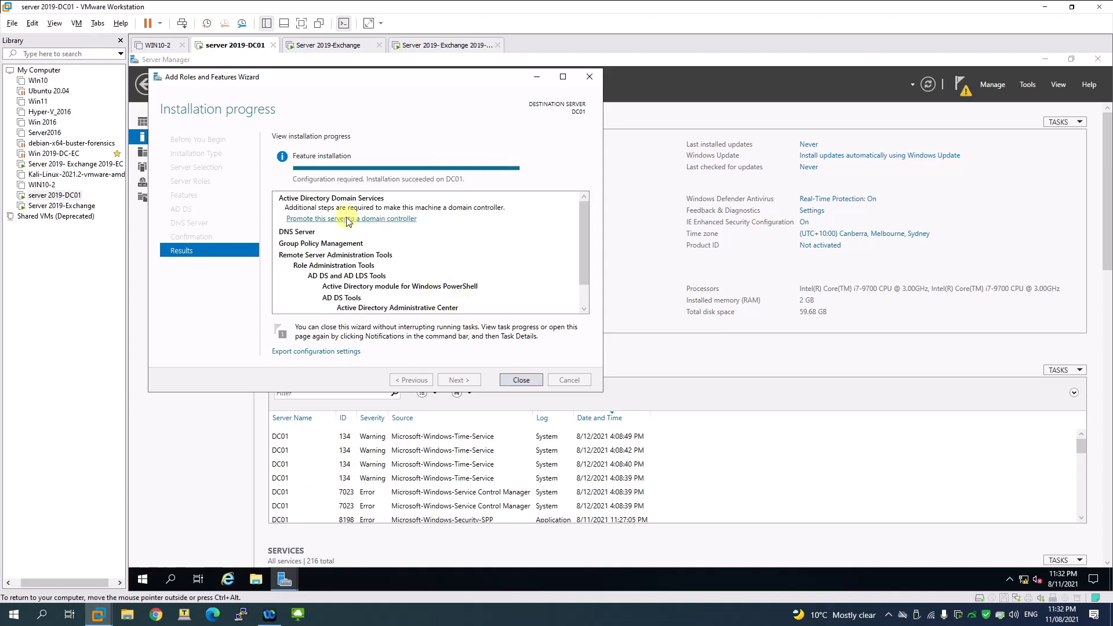
Step: Close the finished wizard and choose 'Promote this server to a domain controller' from notifications
left_click(966, 88)
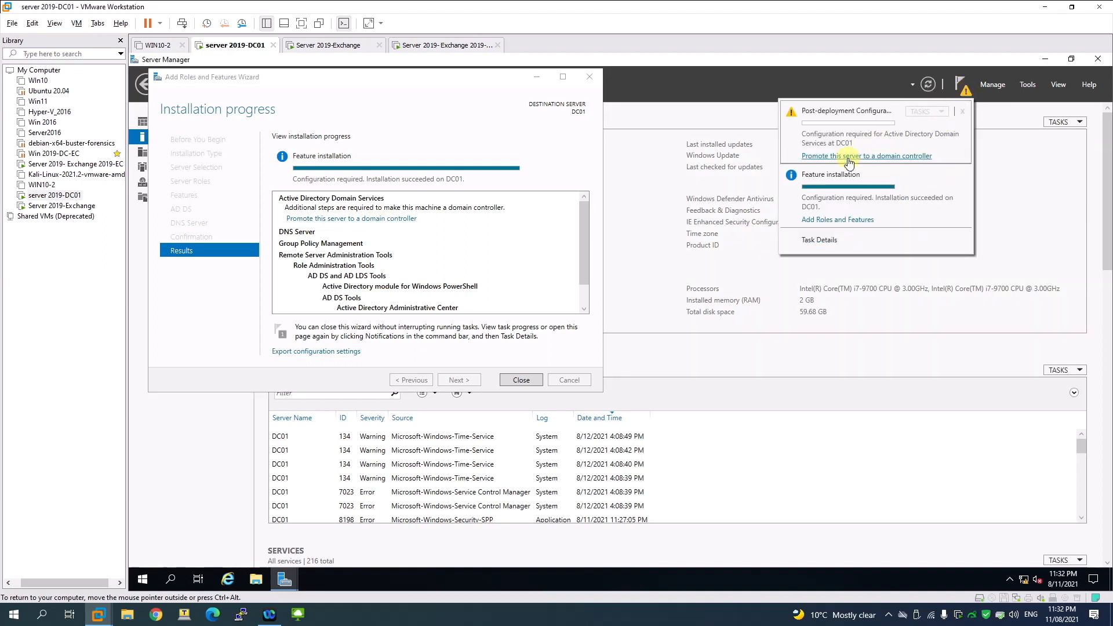
left_click(538, 376)
left_click(959, 88)
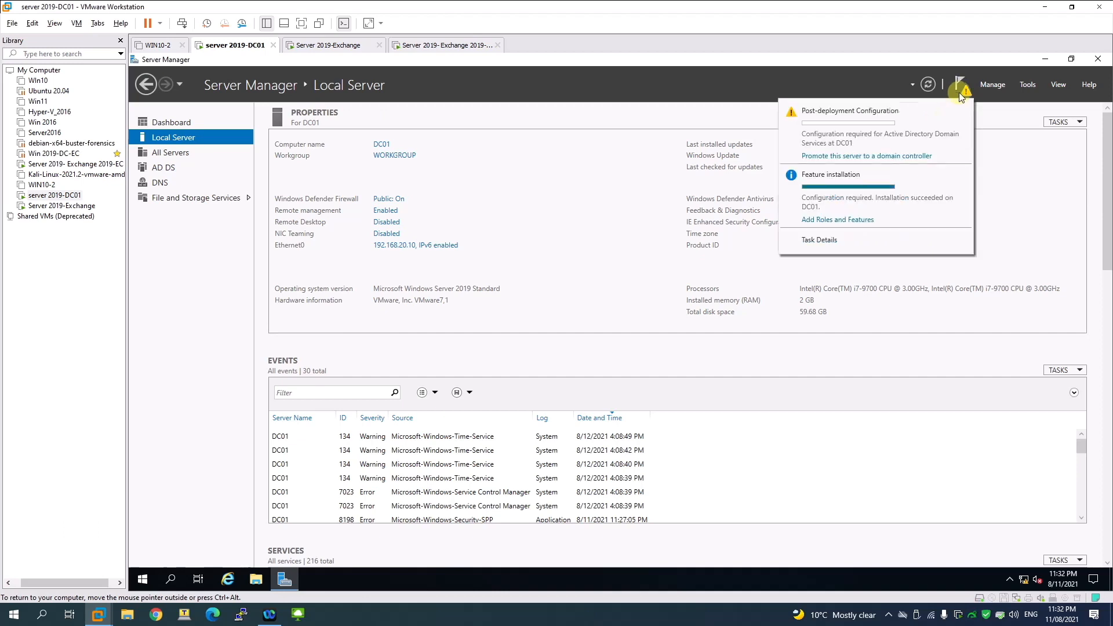
left_click(875, 157)
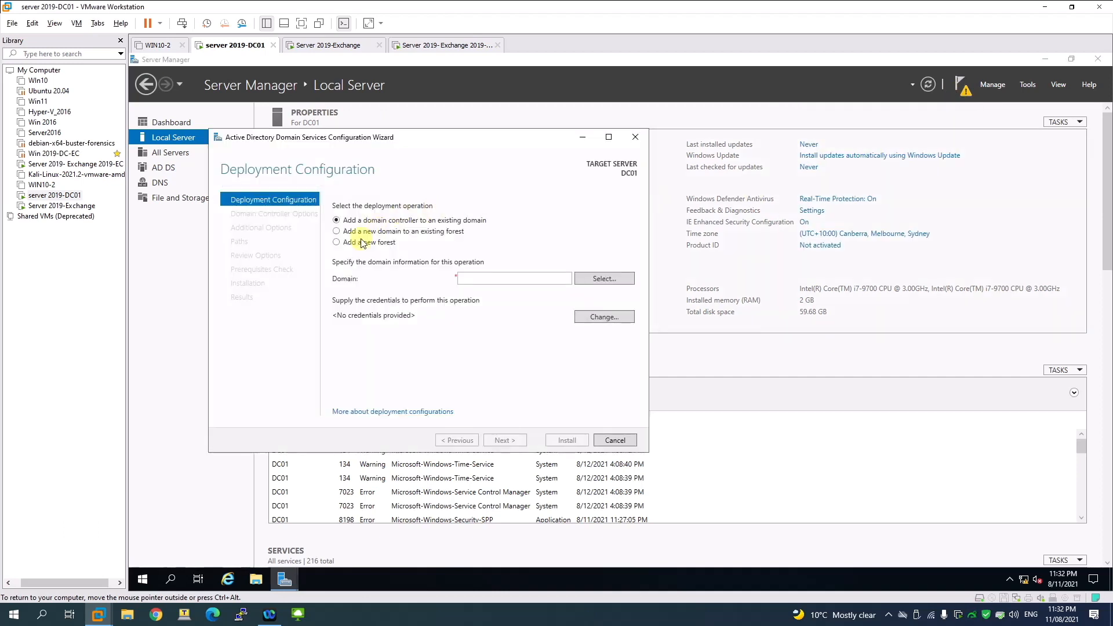
left_click_drag(420, 139, 491, 137)
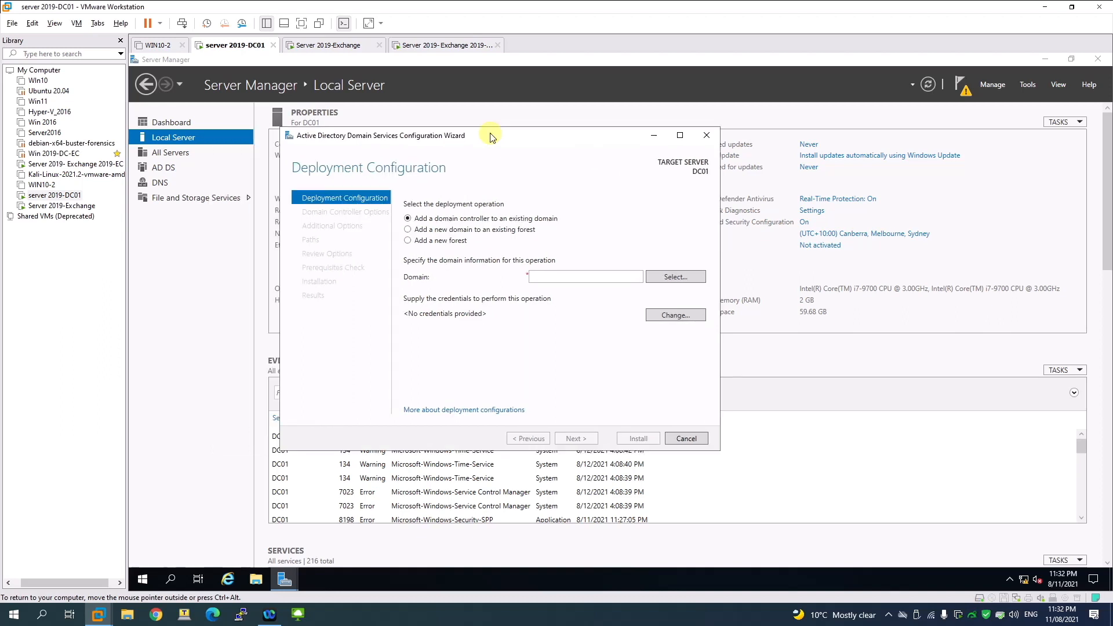
left_click(423, 230)
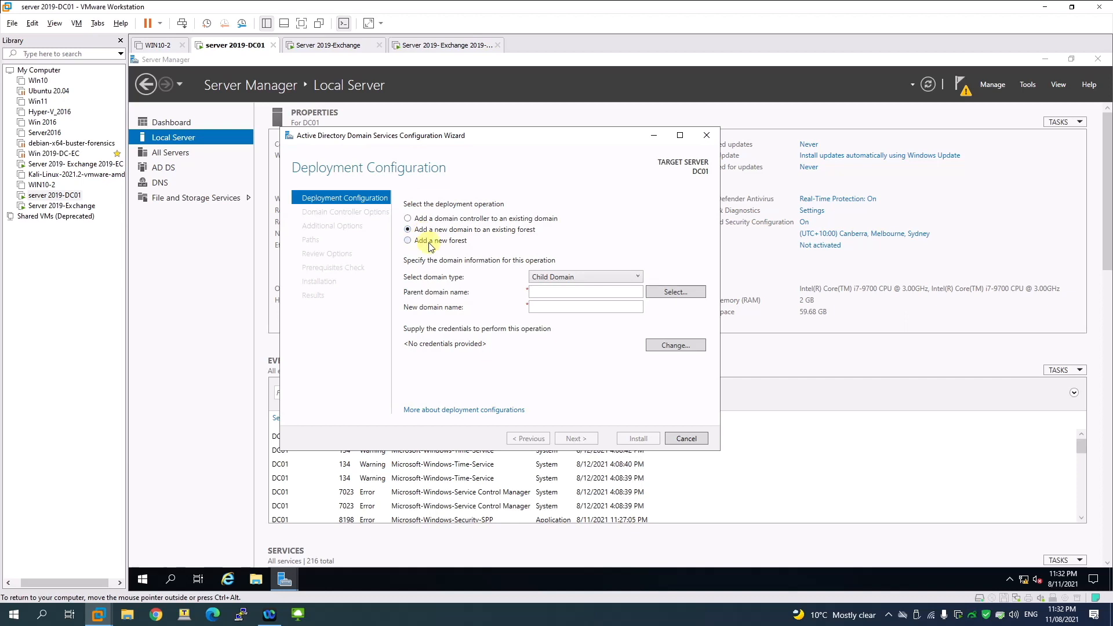
left_click(430, 242)
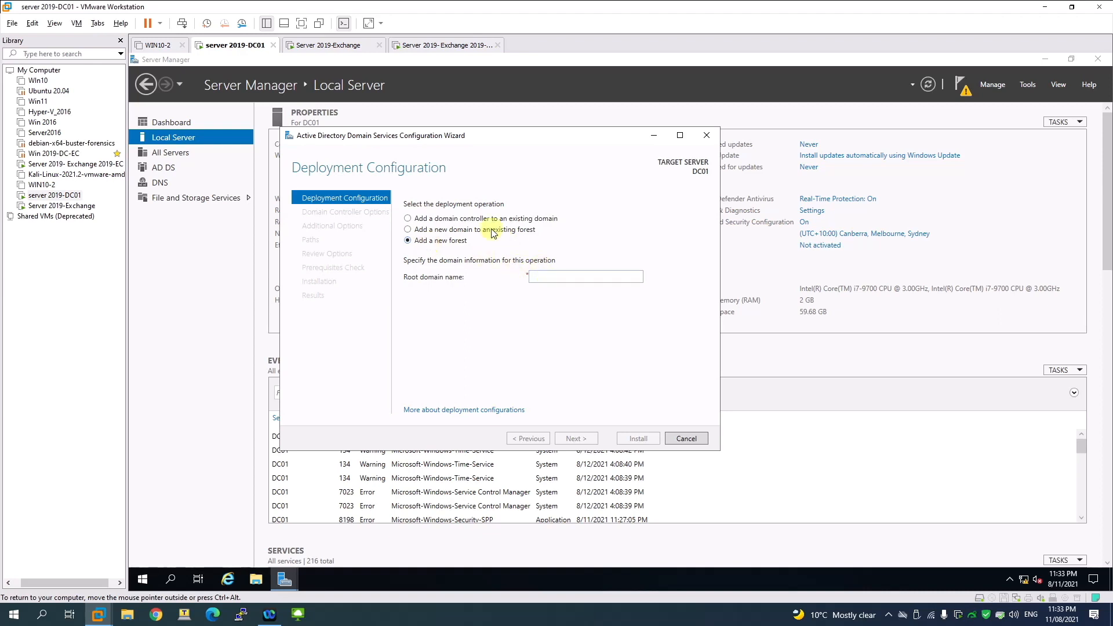
left_click(475, 219)
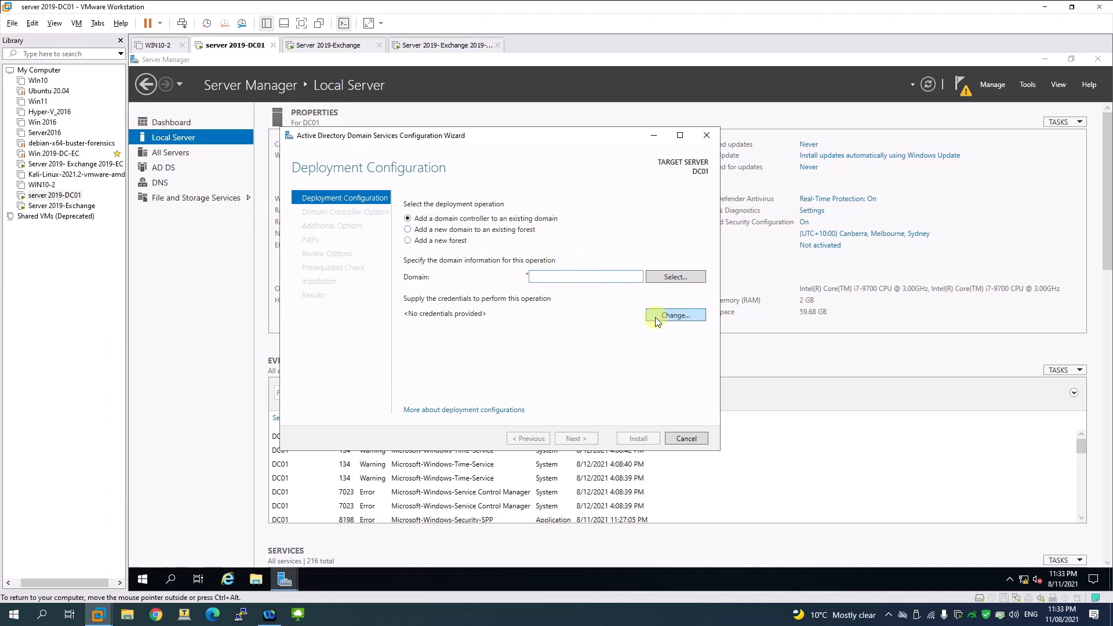
left_click(464, 232)
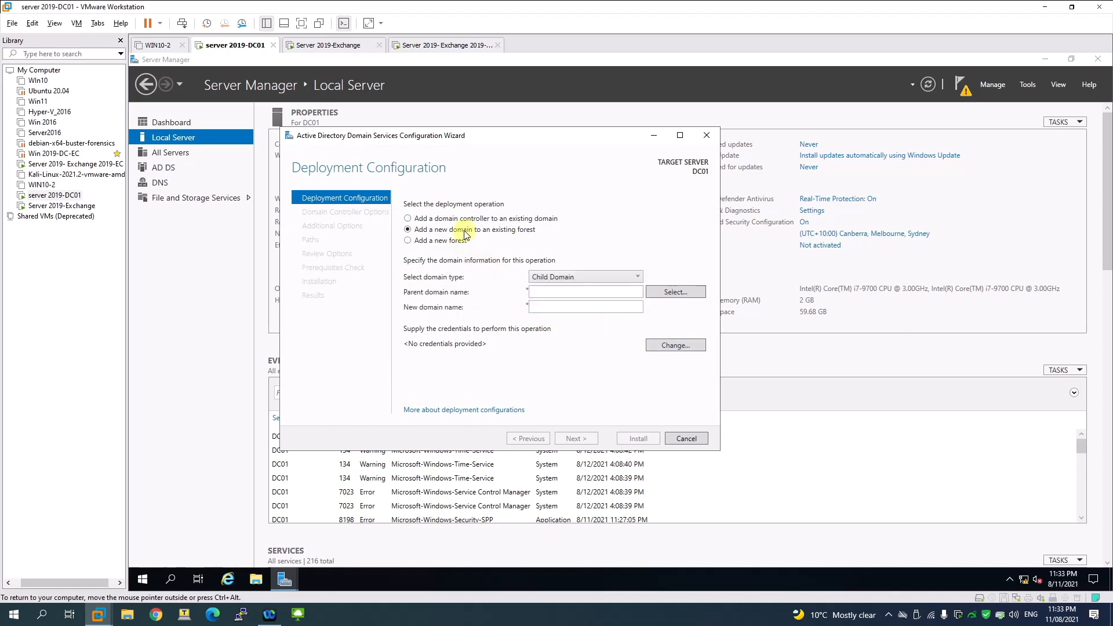
left_click(579, 278)
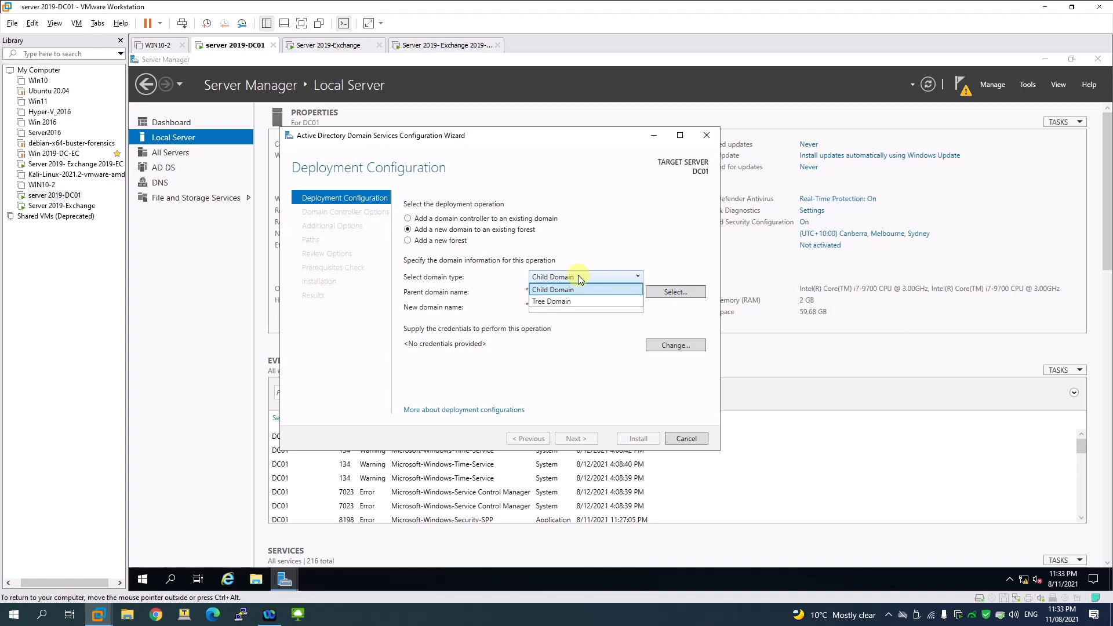
left_click(579, 230)
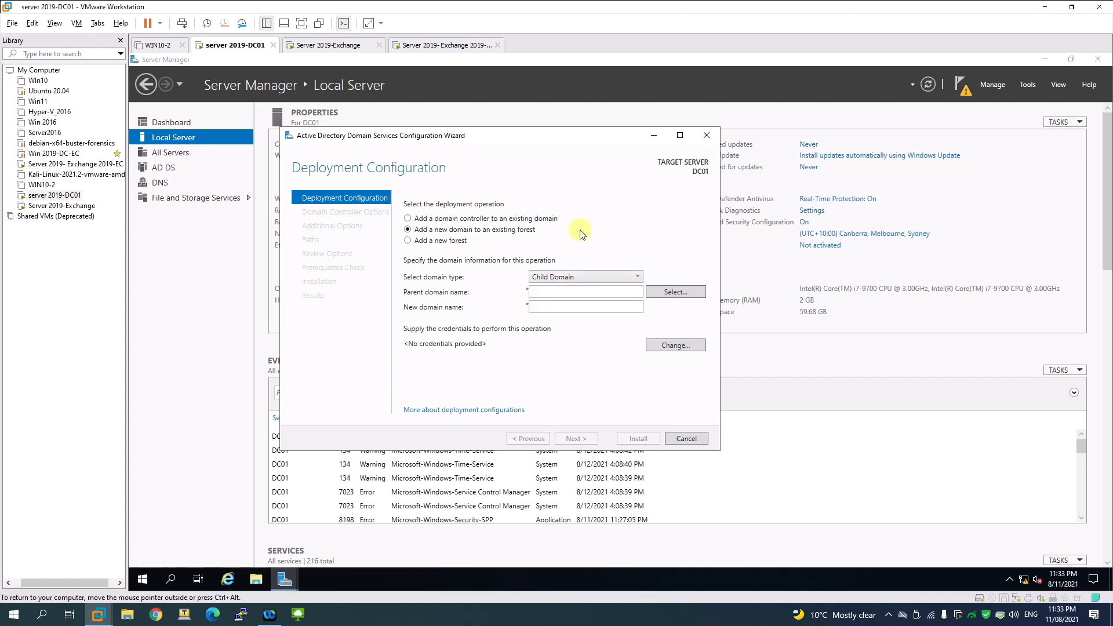
left_click(440, 240)
Step: Enter faceitnet.com.au as the new forest's root domain name and continue
left_click(573, 278)
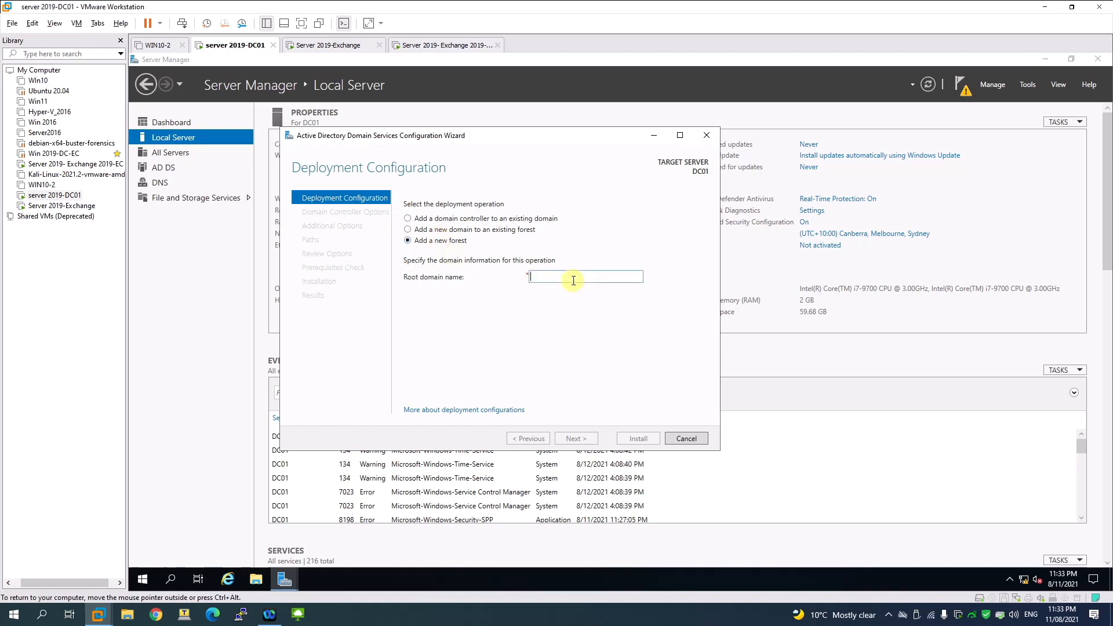
type("face")
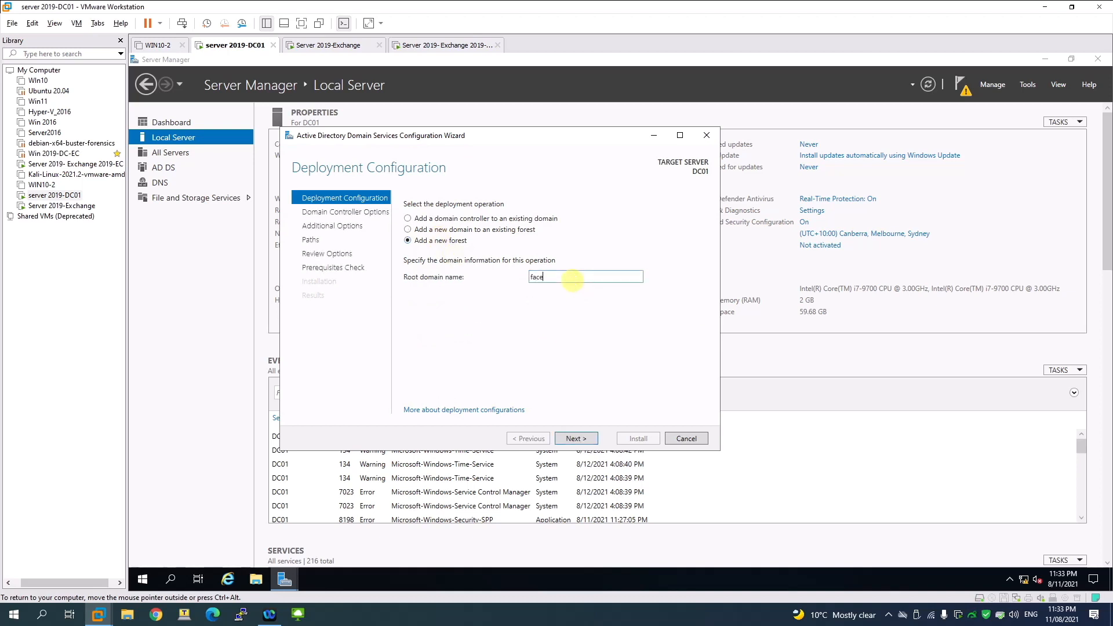
type("itnet.com.au")
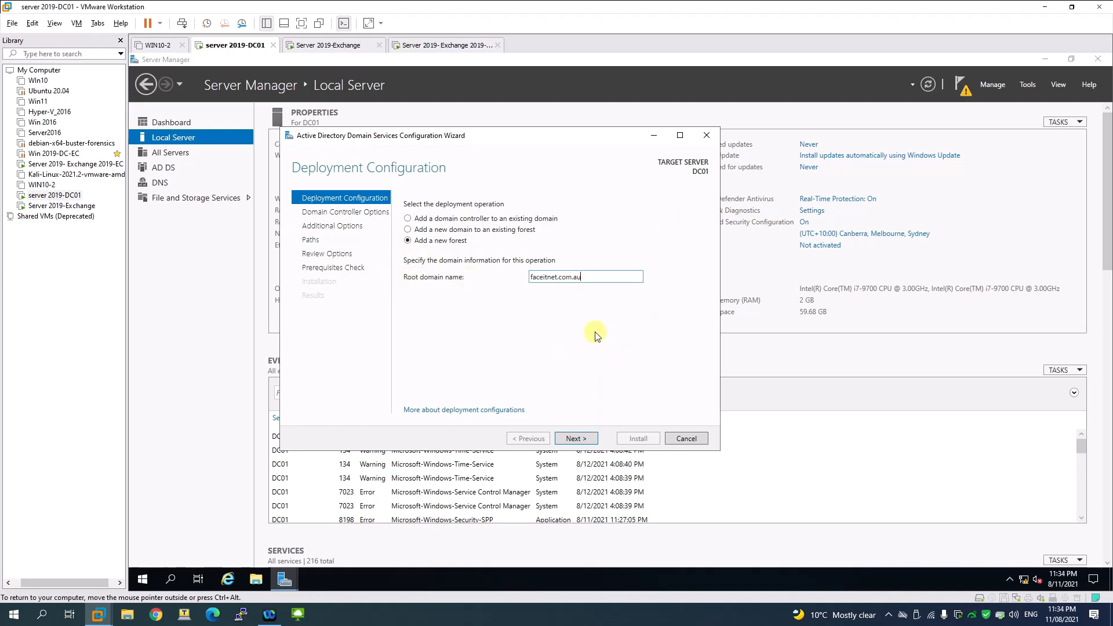
left_click(587, 438)
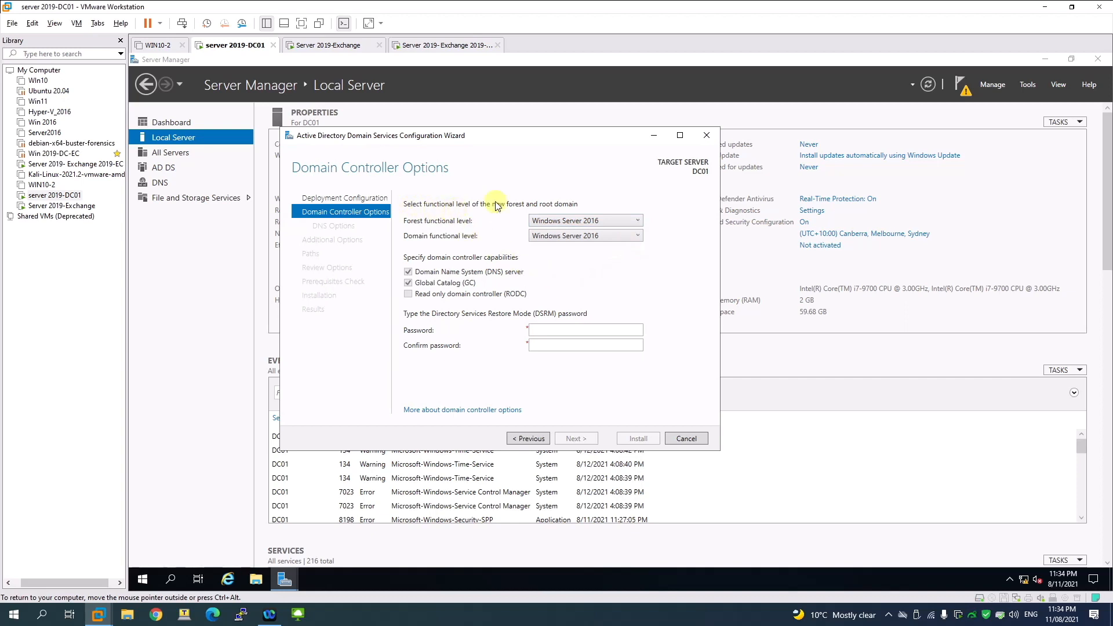
Step: Keep Windows Server 2016 forest level and enter the DSRM password in both fields
left_click(596, 225)
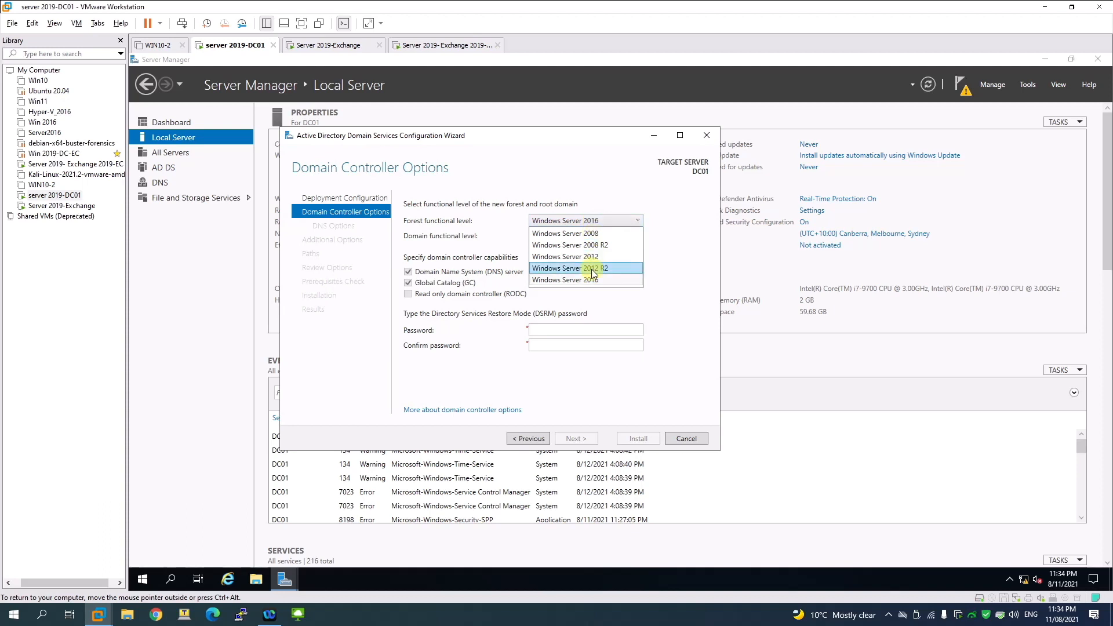
left_click(587, 224)
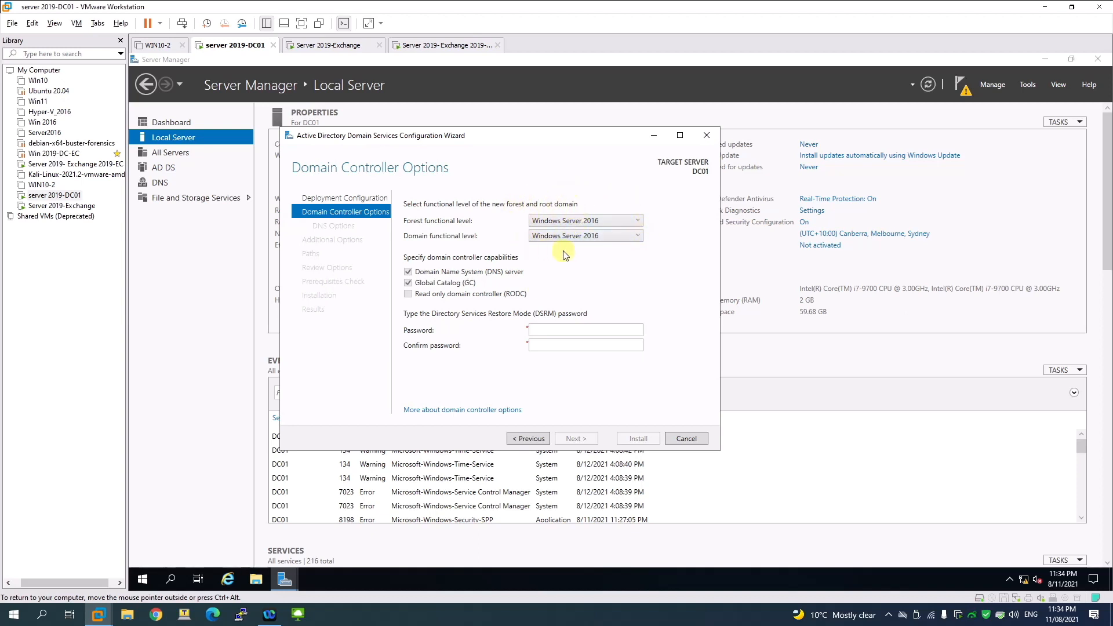
left_click(554, 330)
type("P•••••••")
key("Tab")
type("••••")
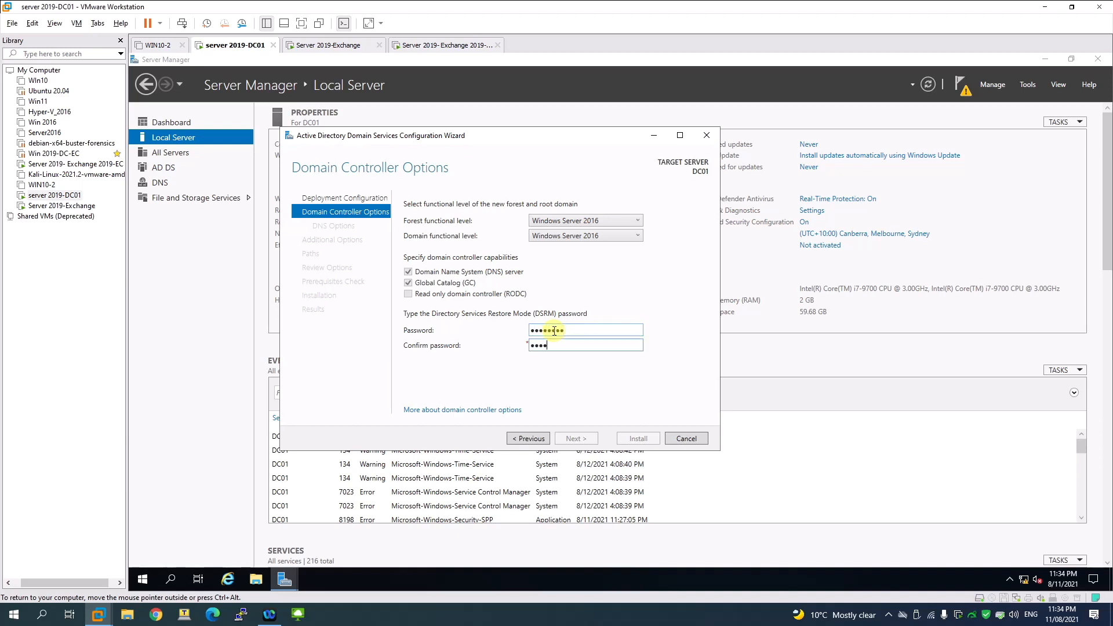
type("••")
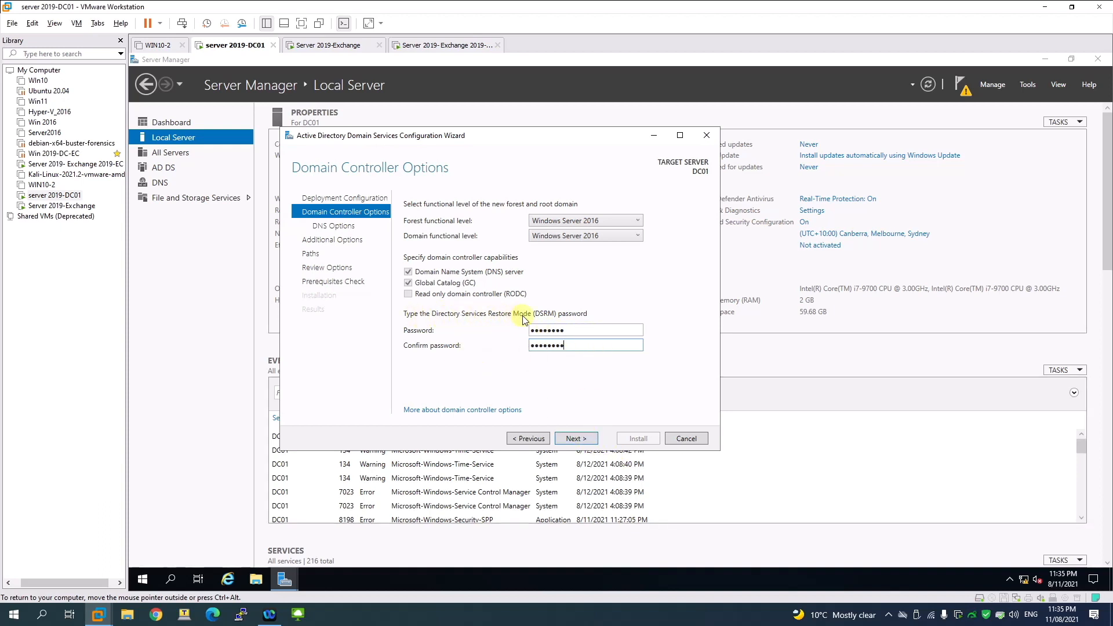
Step: Accept default DNS options, NetBIOS name FACEITNET and default NTDS/SYSVOL paths
left_click(591, 439)
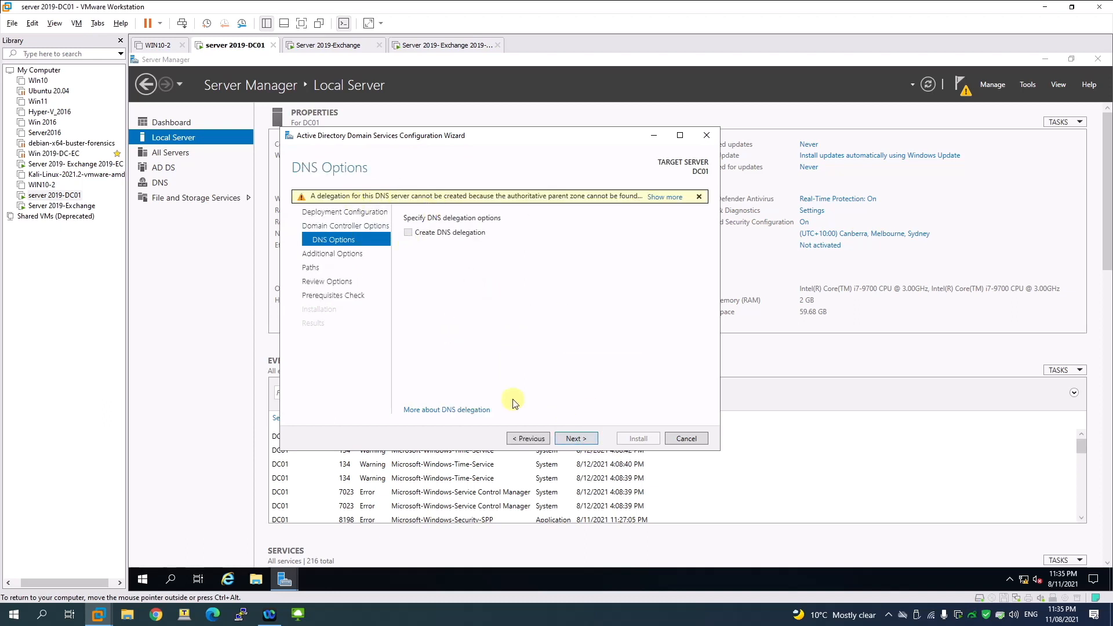
left_click(568, 440)
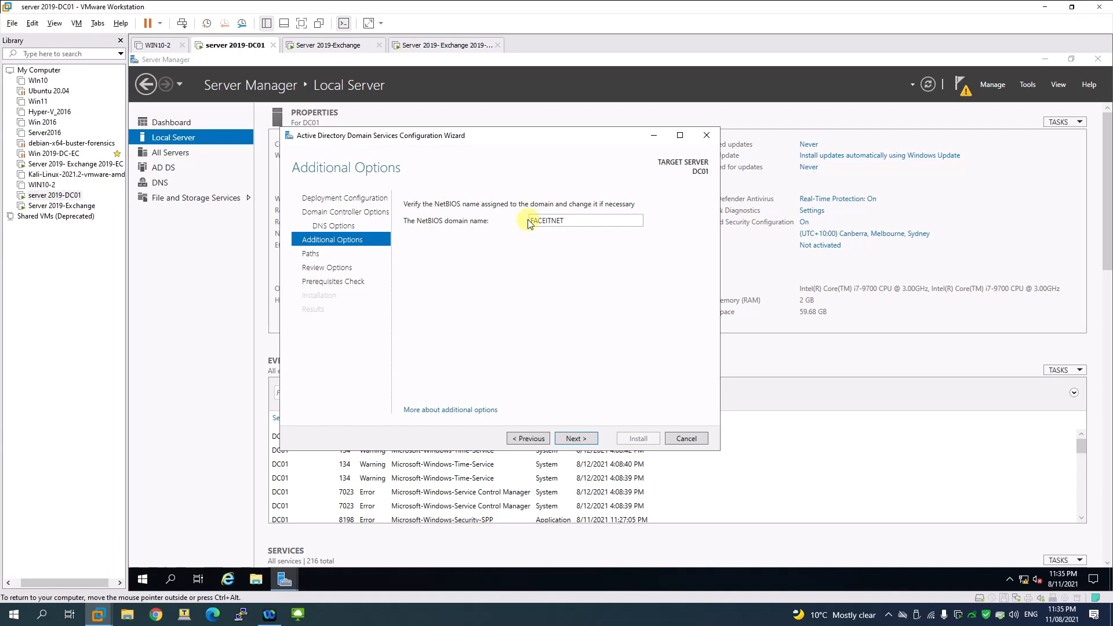
double_click(569, 222)
left_click(574, 438)
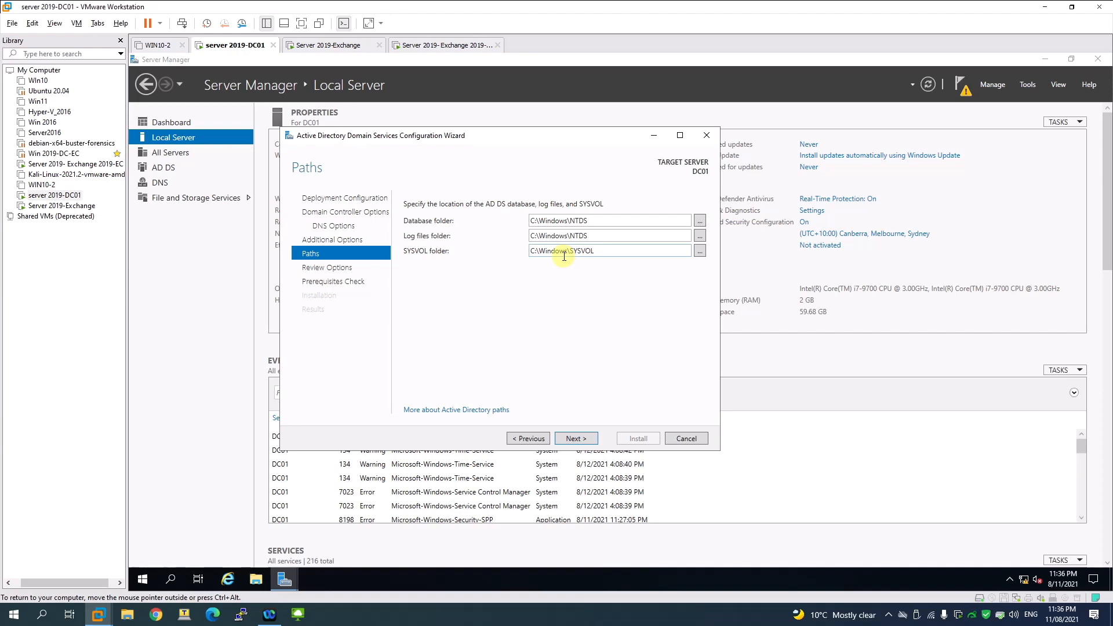
left_click(579, 438)
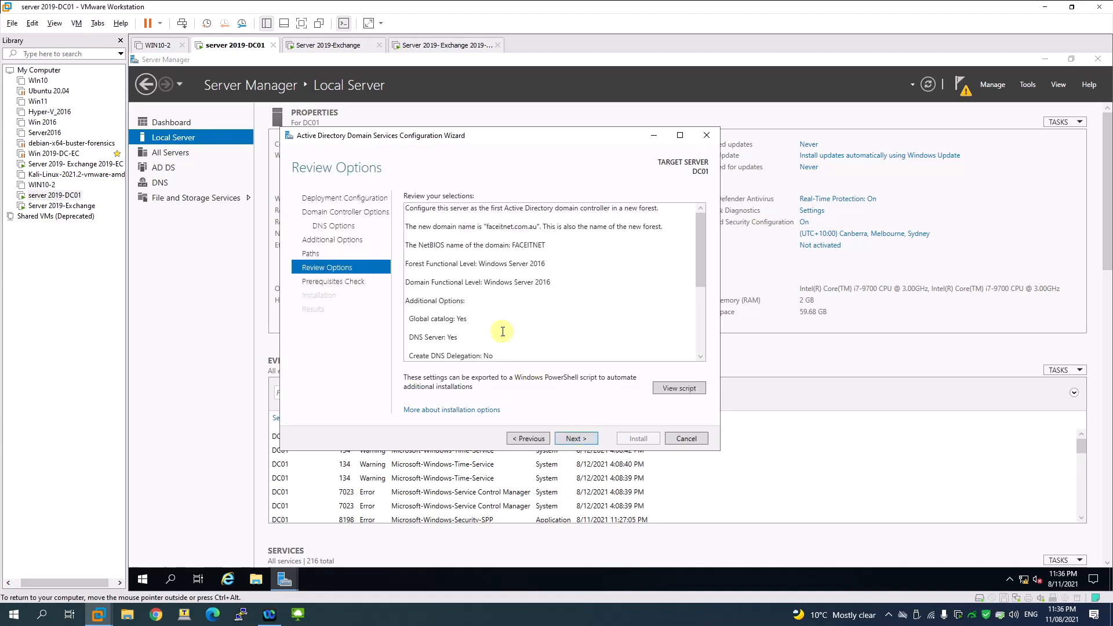
Step: Run the prerequisites check, read the blank Administrator password error, and launch Computer Management
left_click(571, 438)
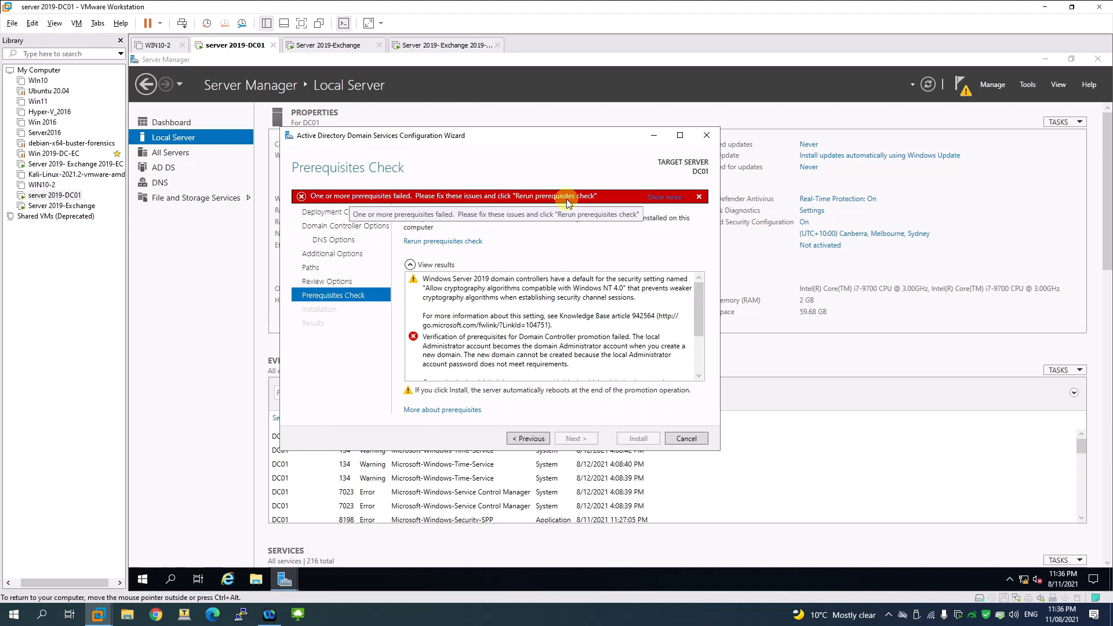
left_click(466, 344)
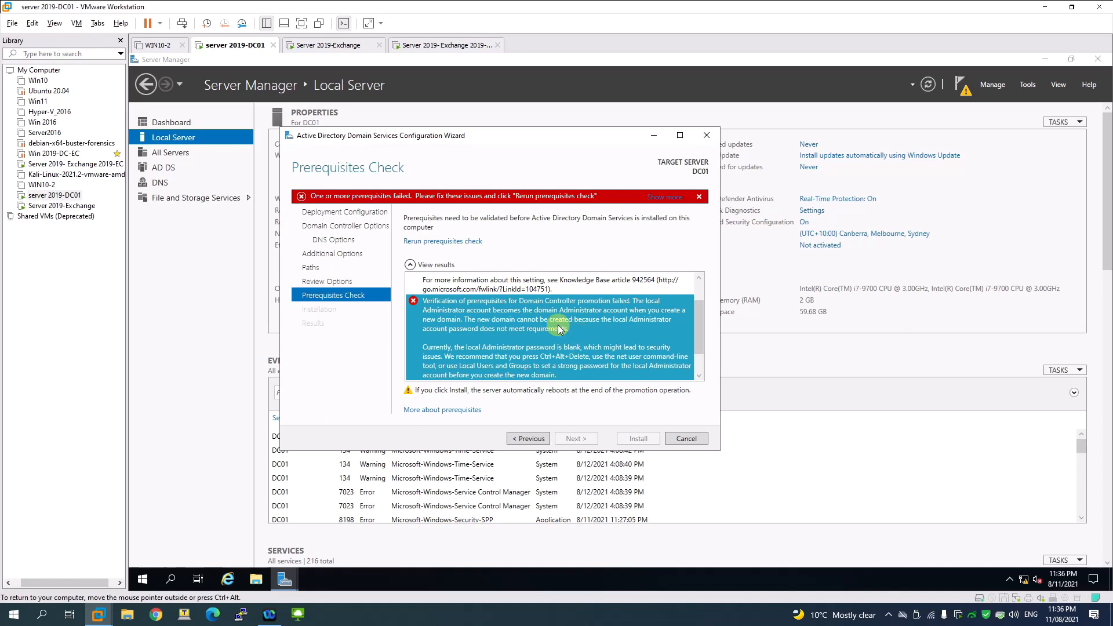
right_click(142, 581)
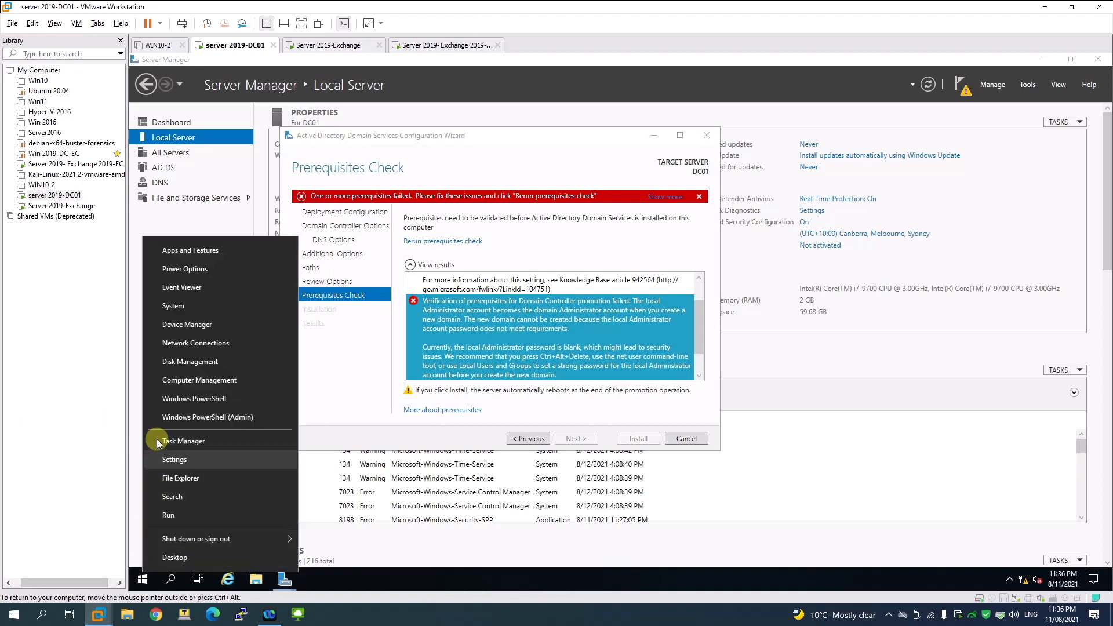
left_click(192, 386)
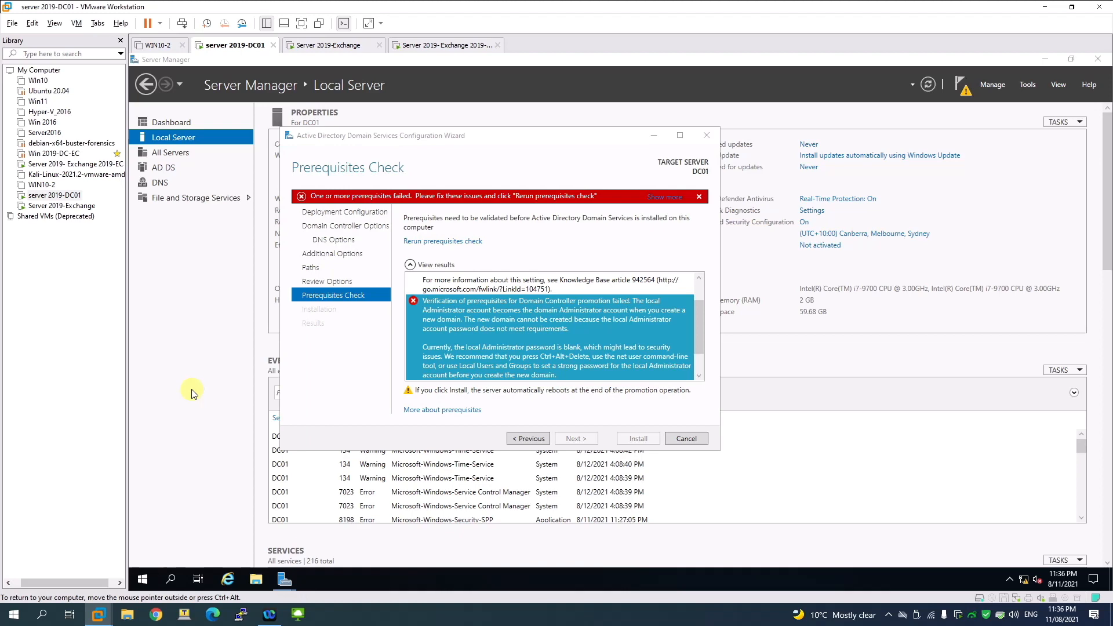
Step: Start a password reset for the local Administrator account in Local Users and Groups
double_click(212, 169)
double_click(277, 132)
right_click(288, 132)
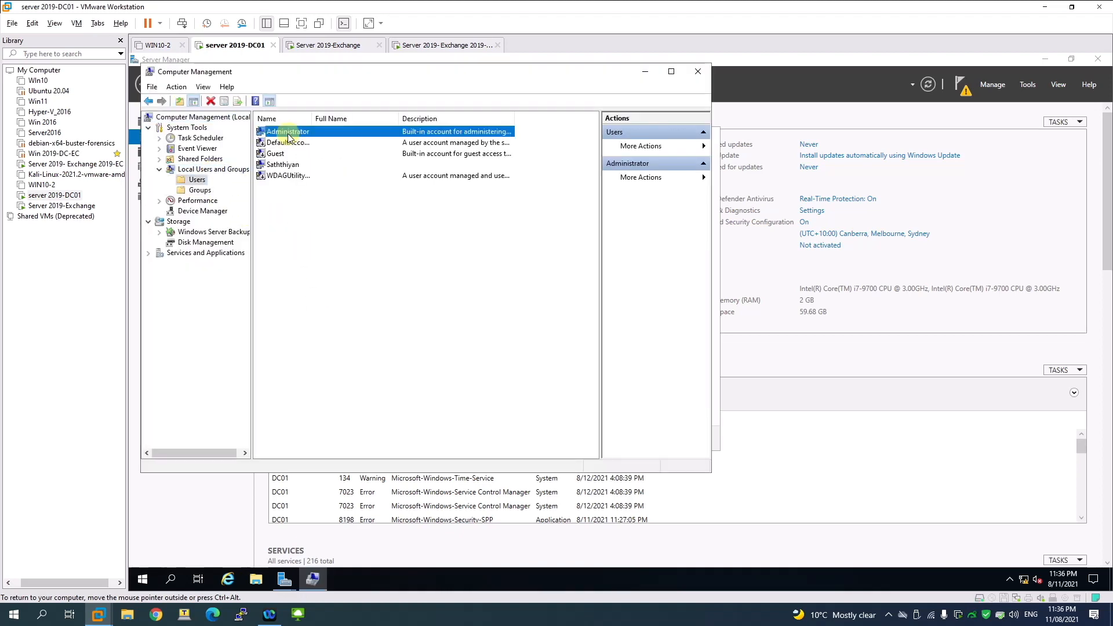
left_click(309, 142)
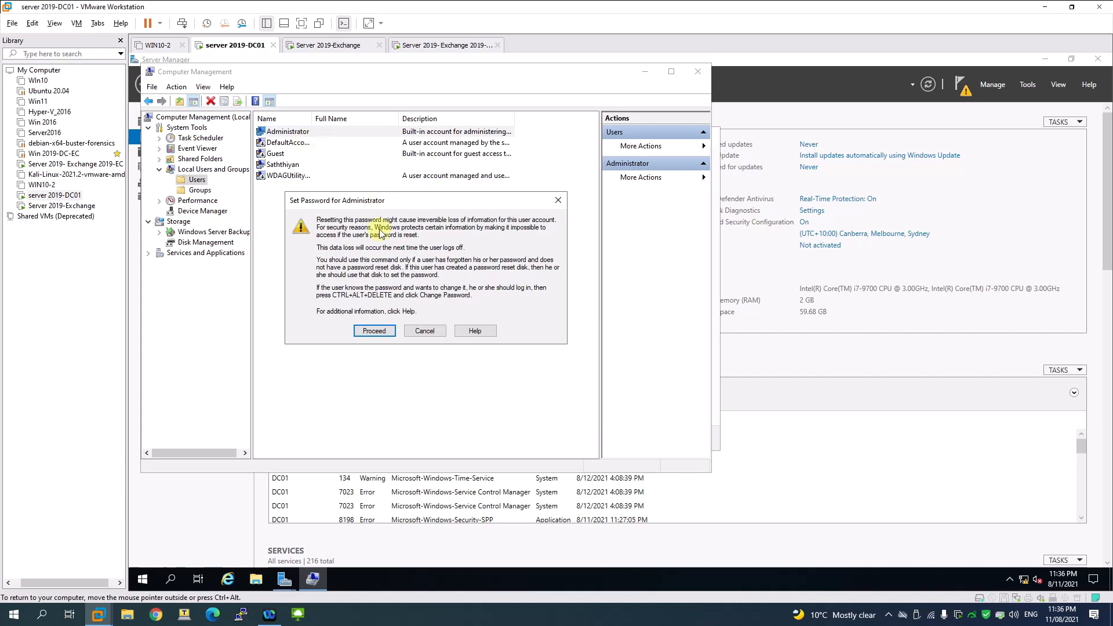
left_click(371, 332)
Step: Enter and confirm the new Administrator password, then close Computer Management
type("P•••••")
key("Tab")
type("••••••")
key("BackSpace")
key("BackSpace")
key("BackSpace")
key("BackSpace")
key("BackSpace")
type("•••••")
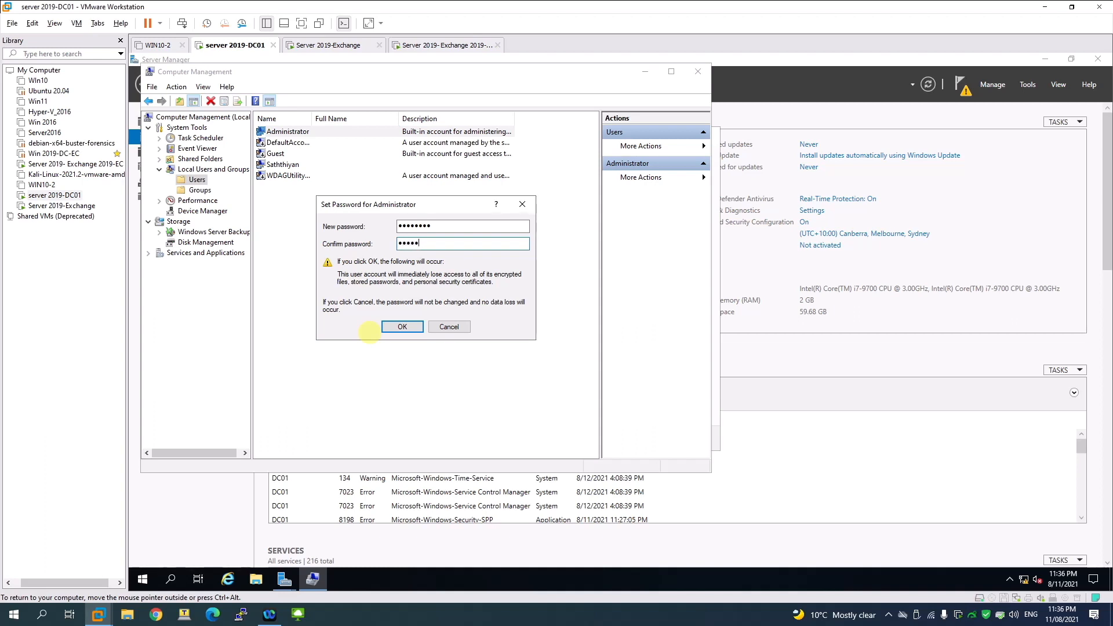
left_click(404, 327)
left_click(457, 303)
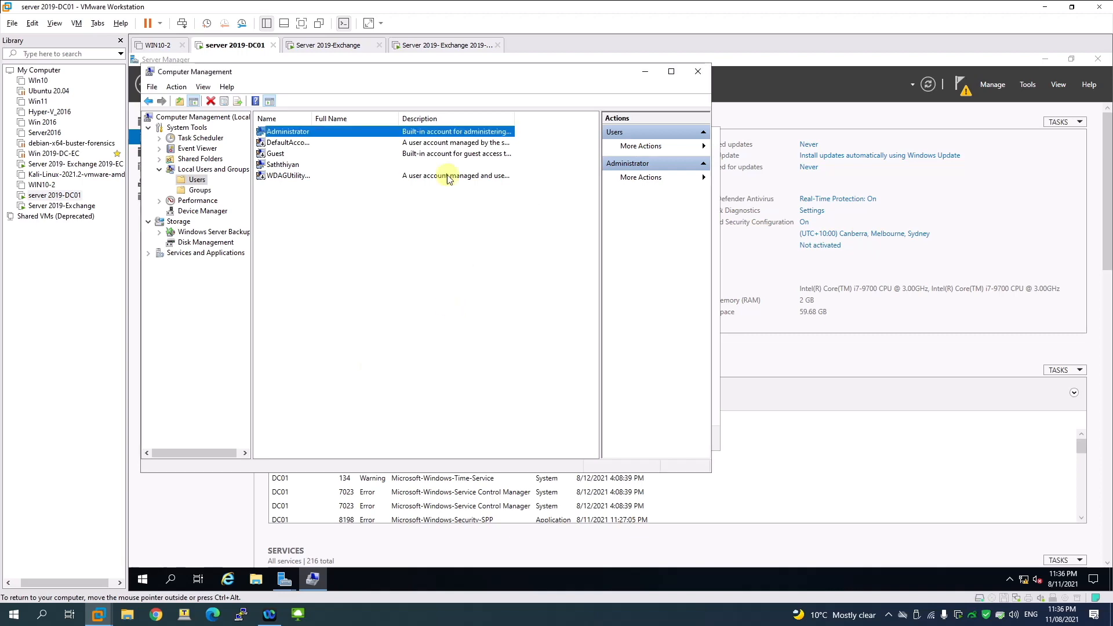
left_click(694, 71)
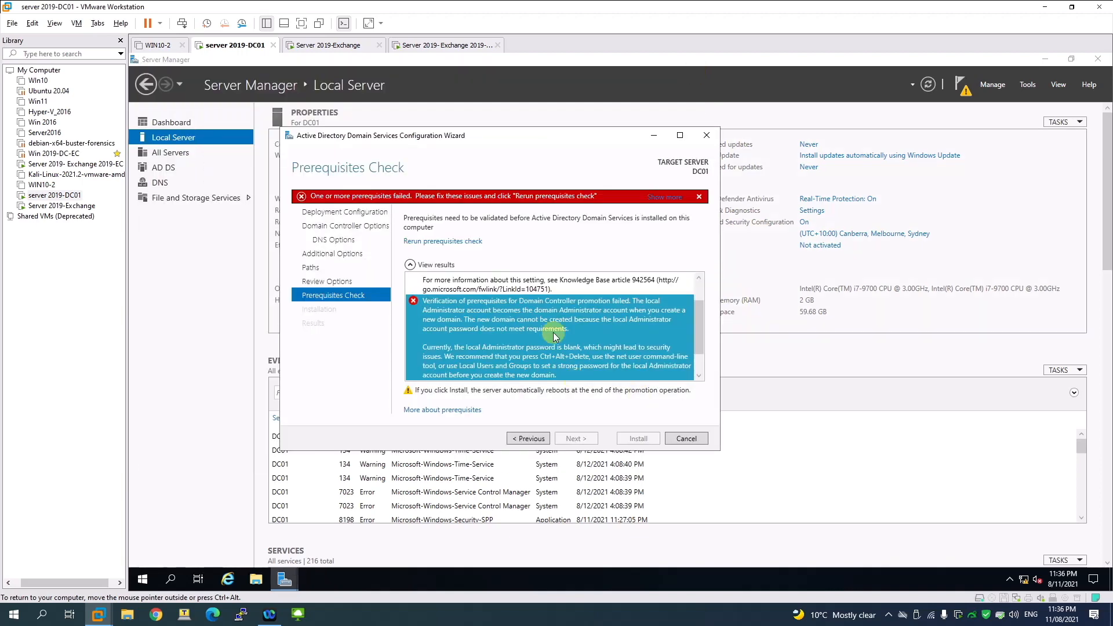
Step: Rerun the AD DS prerequisite checks and, once they pass, install AD DS for faceitnet.com.au
left_click(452, 242)
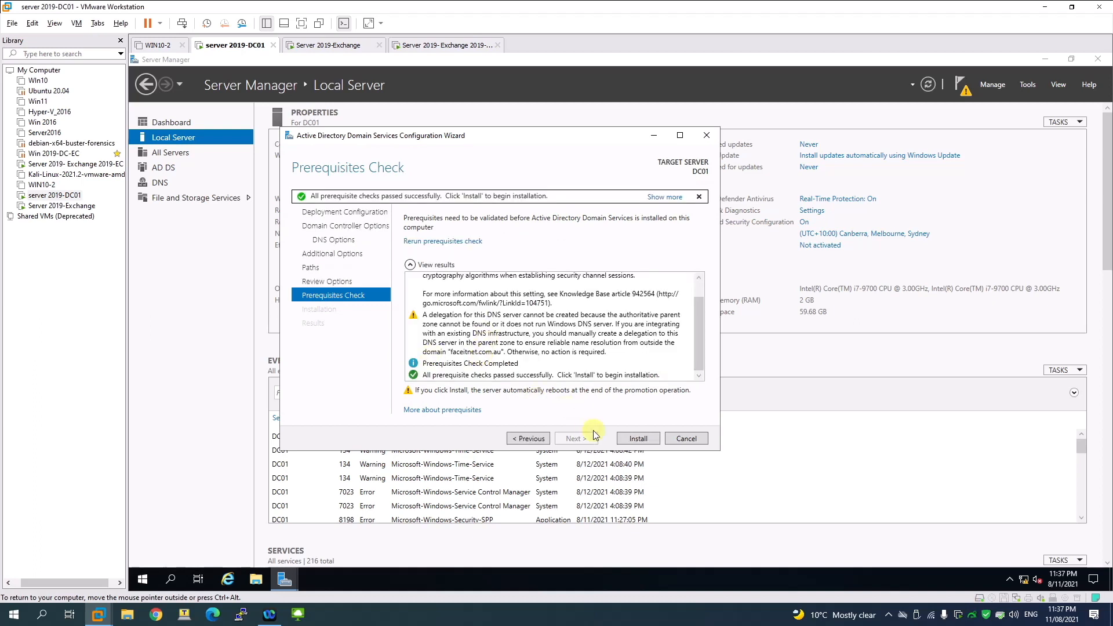
left_click(636, 438)
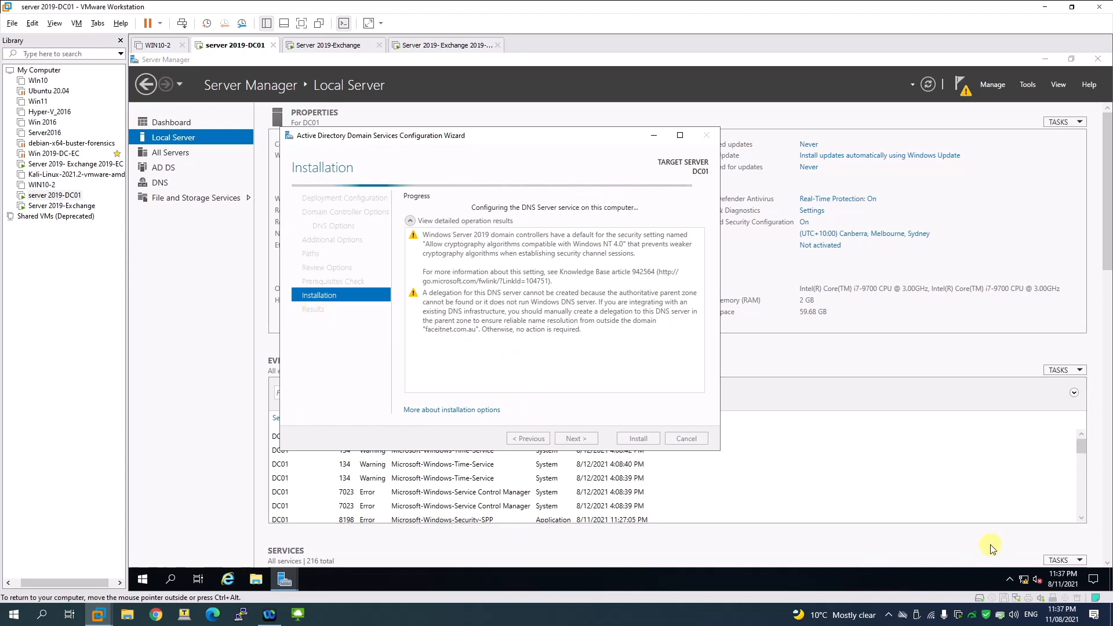
Step: Accept the sign-out notice and wait while DC01 reboots after promotion
right_click(886, 621)
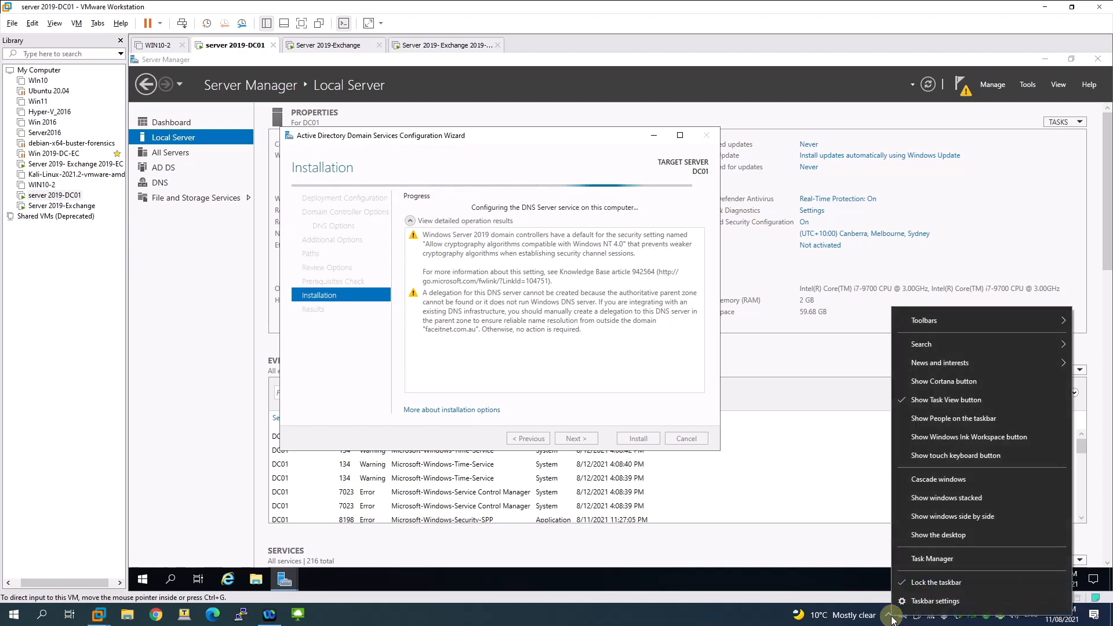
left_click(886, 619)
left_click(888, 615)
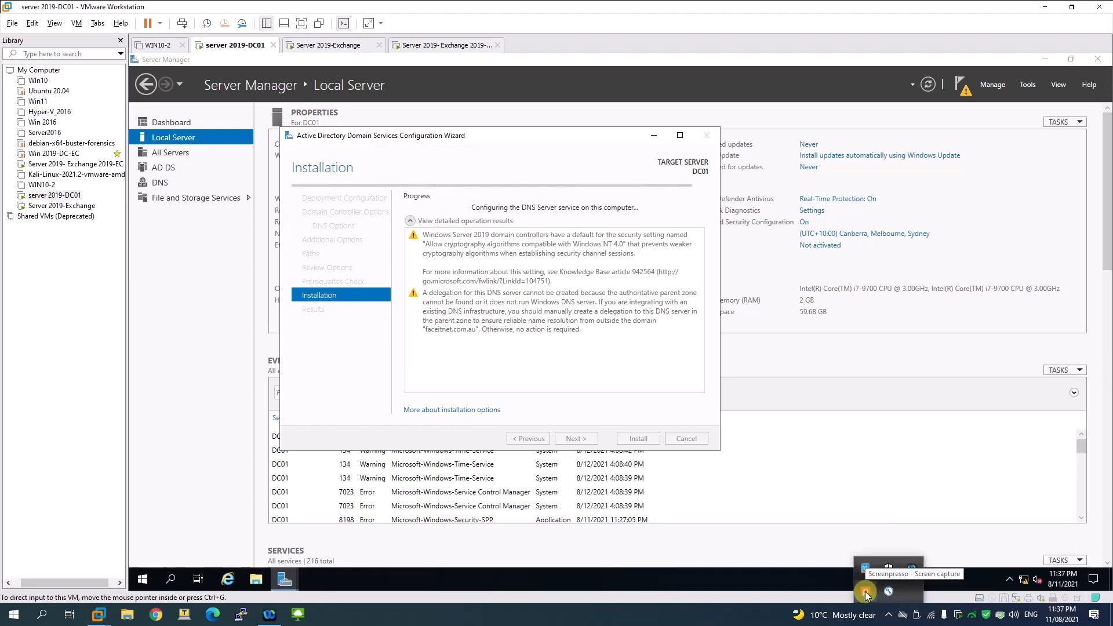
right_click(865, 590)
left_click(774, 526)
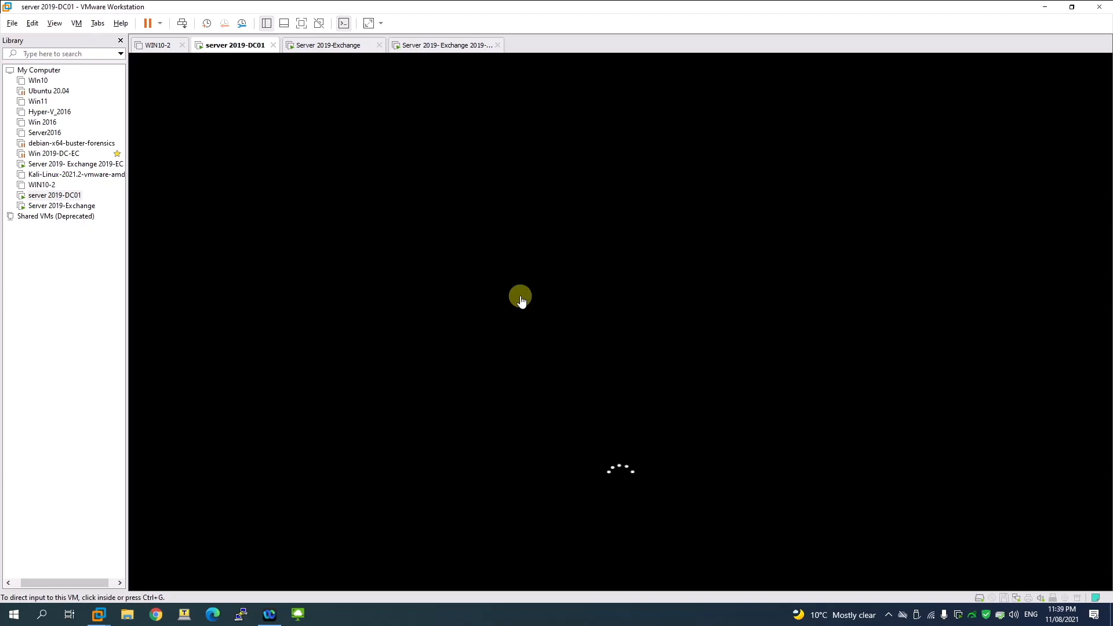
left_click(887, 615)
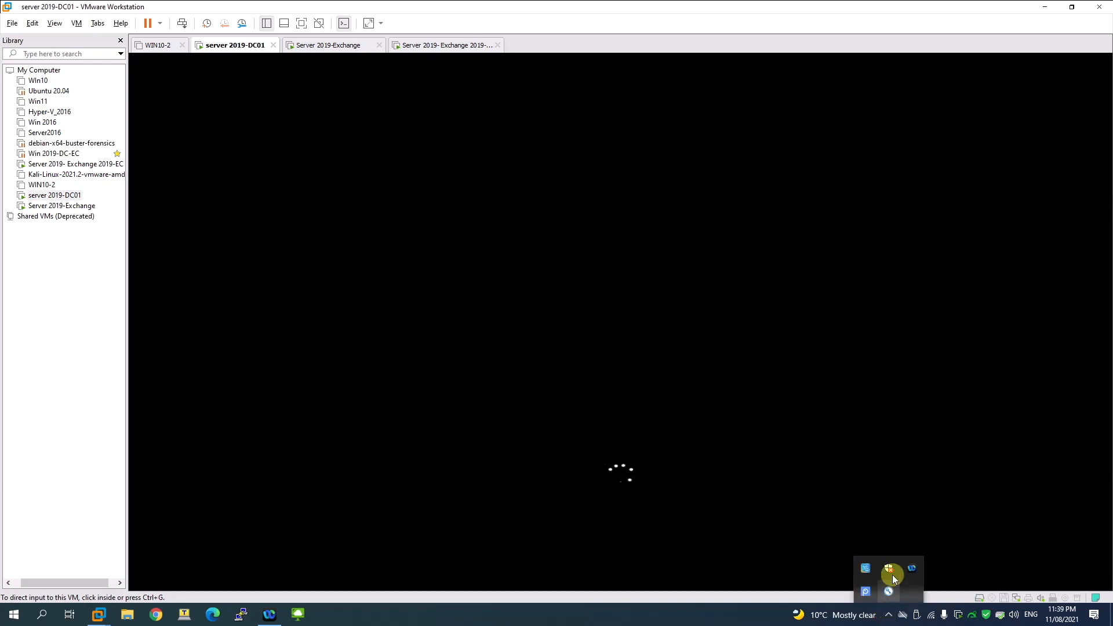
right_click(864, 593)
left_click(800, 526)
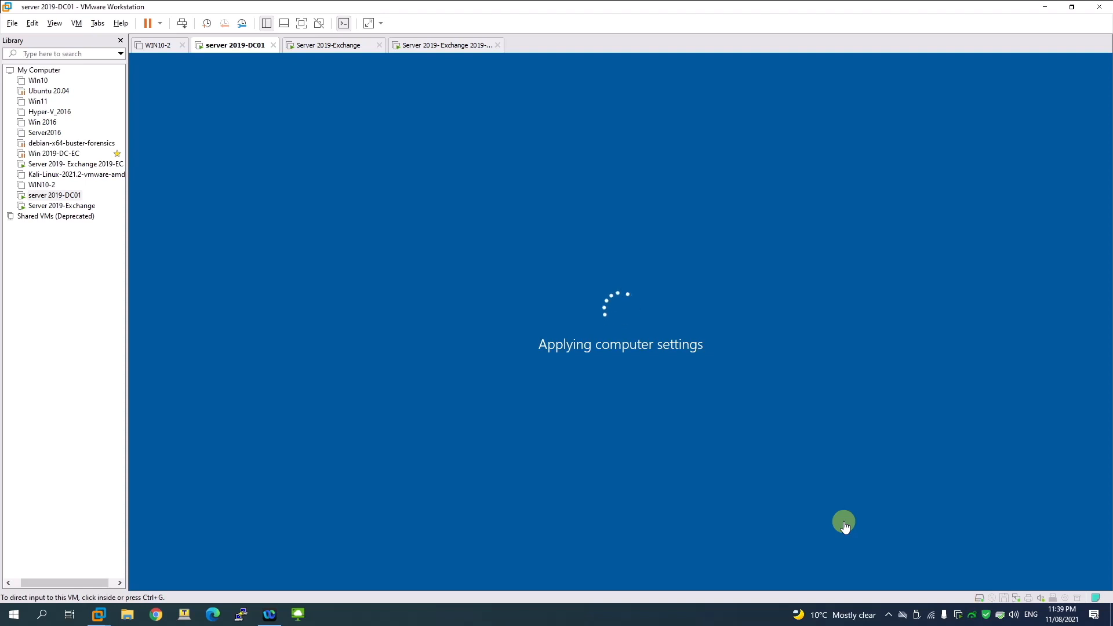
Step: Send Ctrl+Alt+Del to DC01 and choose Other user on the sign-in screen
left_click(888, 616)
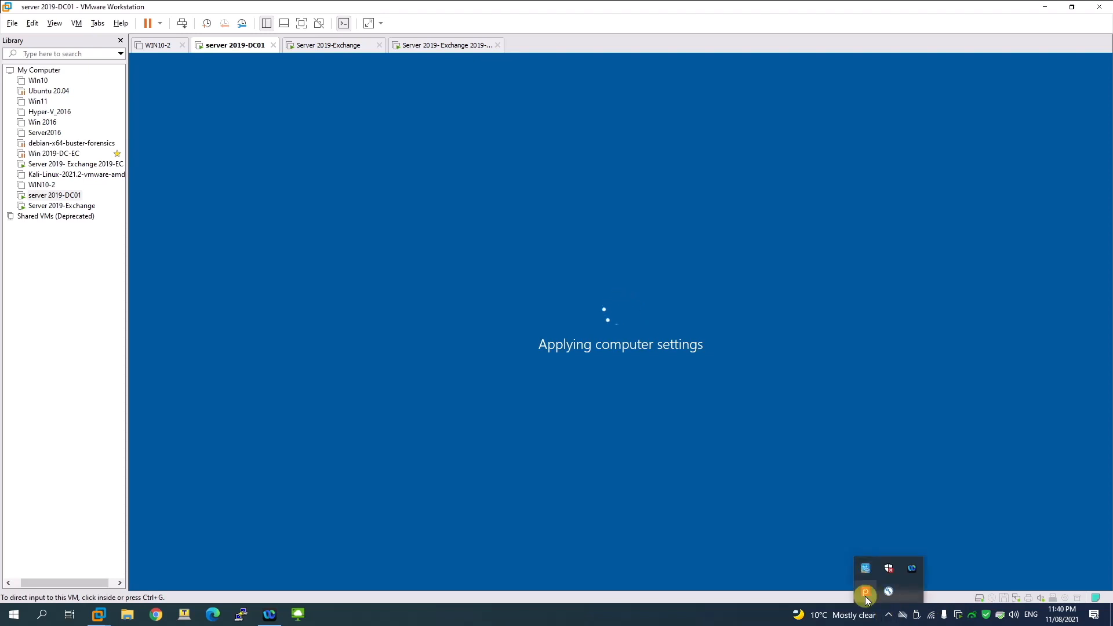
left_click(867, 600)
left_click(801, 530)
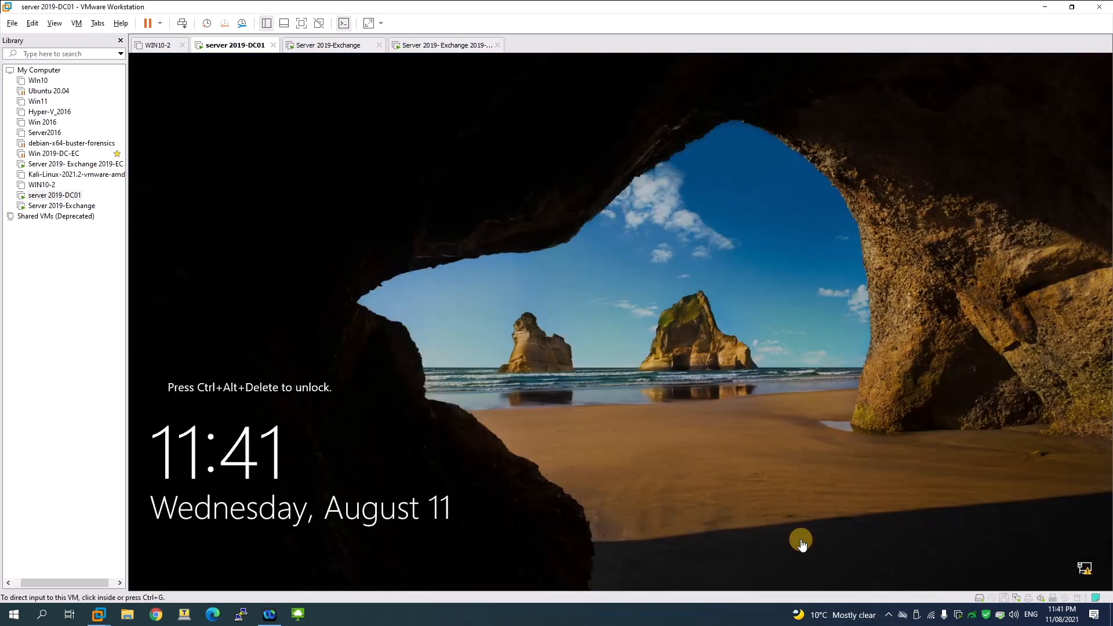
left_click(184, 27)
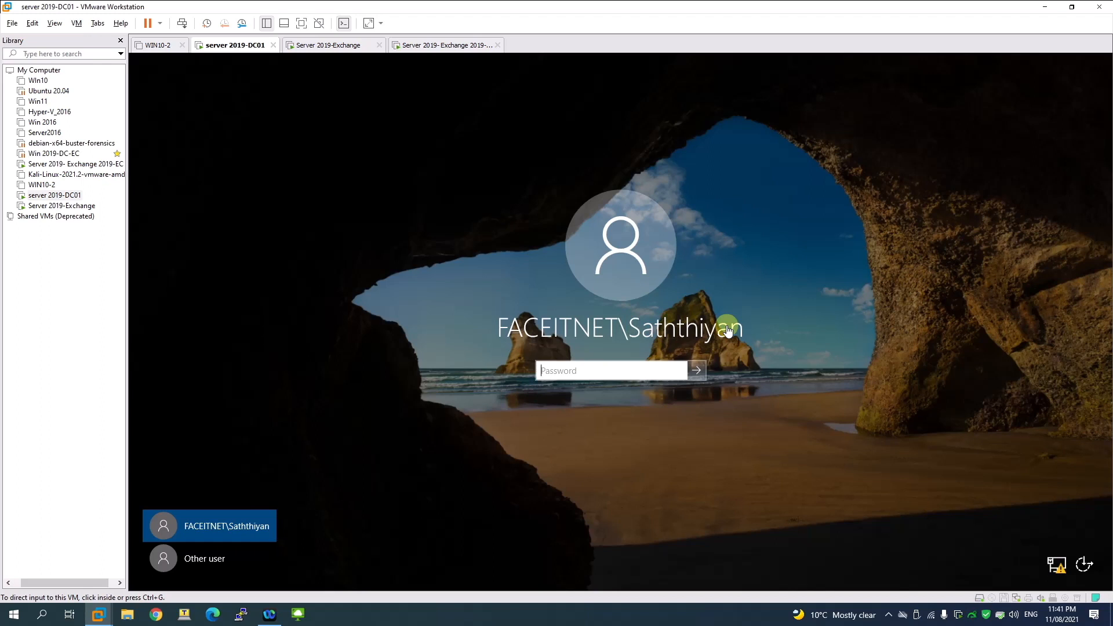
left_click(226, 560)
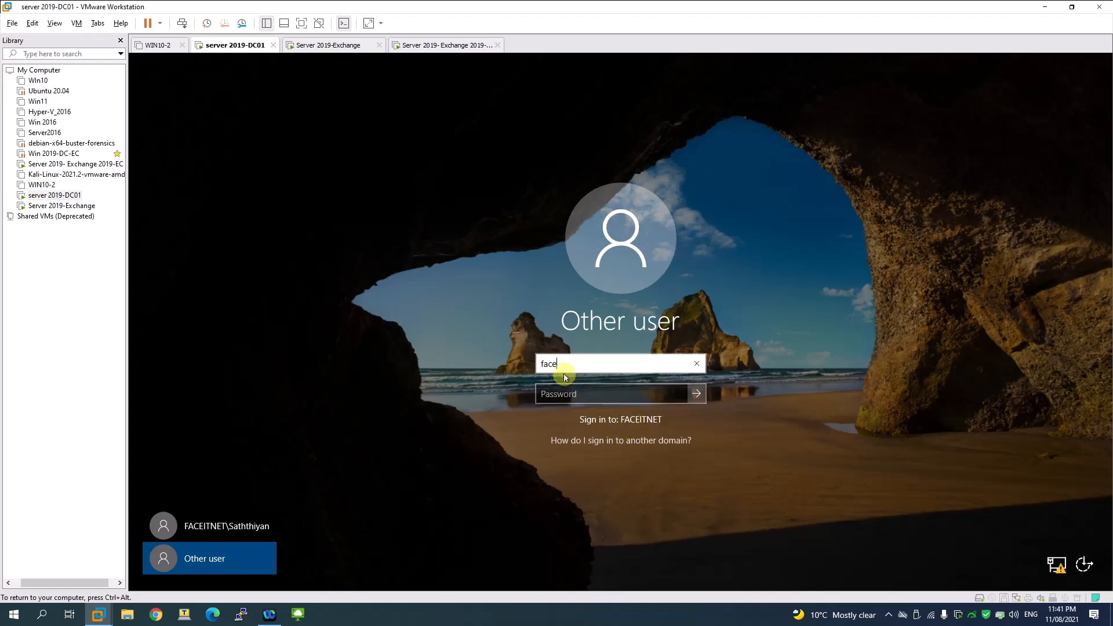
Step: Sign in as faceitnet\administrator with the account password
type("\\admininistrator")
key("Tab")
type("P@")
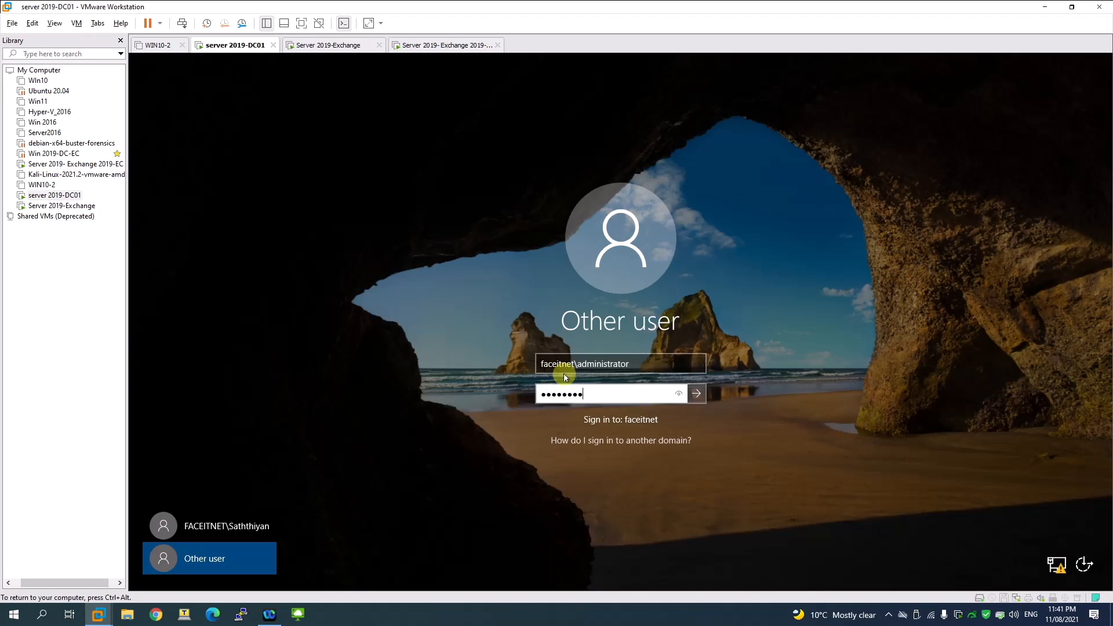
key("Return")
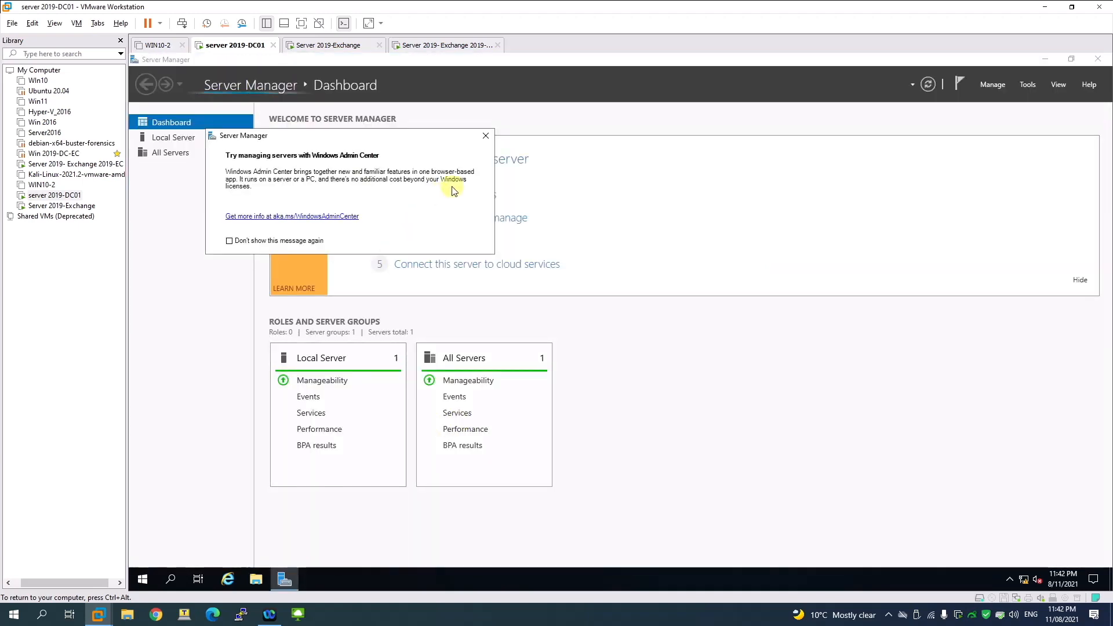
Step: Dismiss the Windows Admin Center popup, view Local Server's faceitnet.com.au properties, and open Tools
left_click(486, 135)
left_click(190, 140)
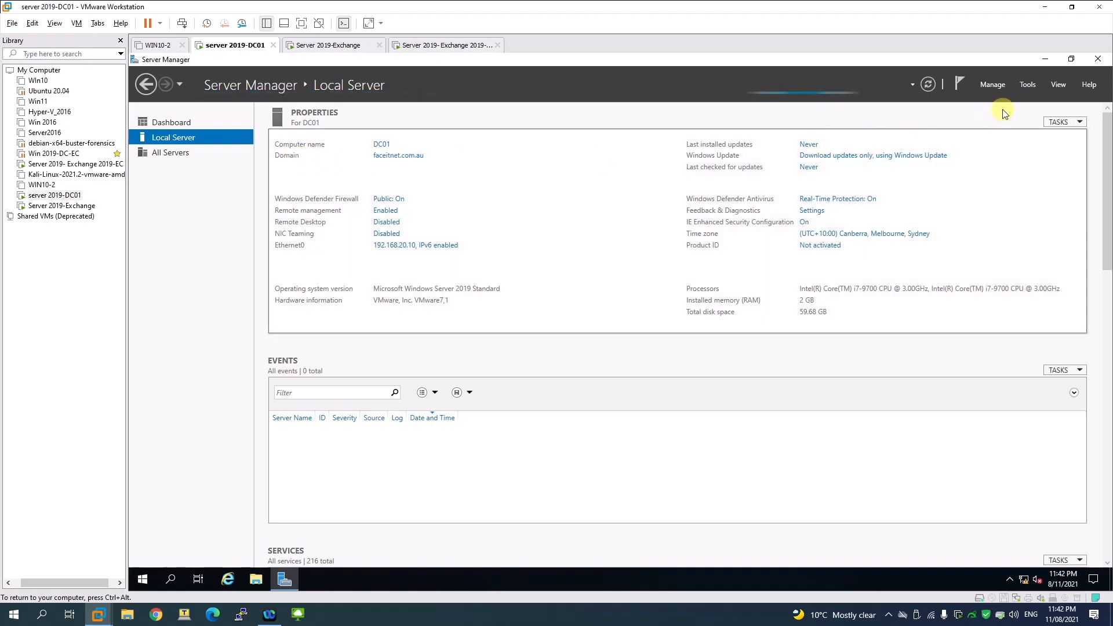
left_click(1025, 85)
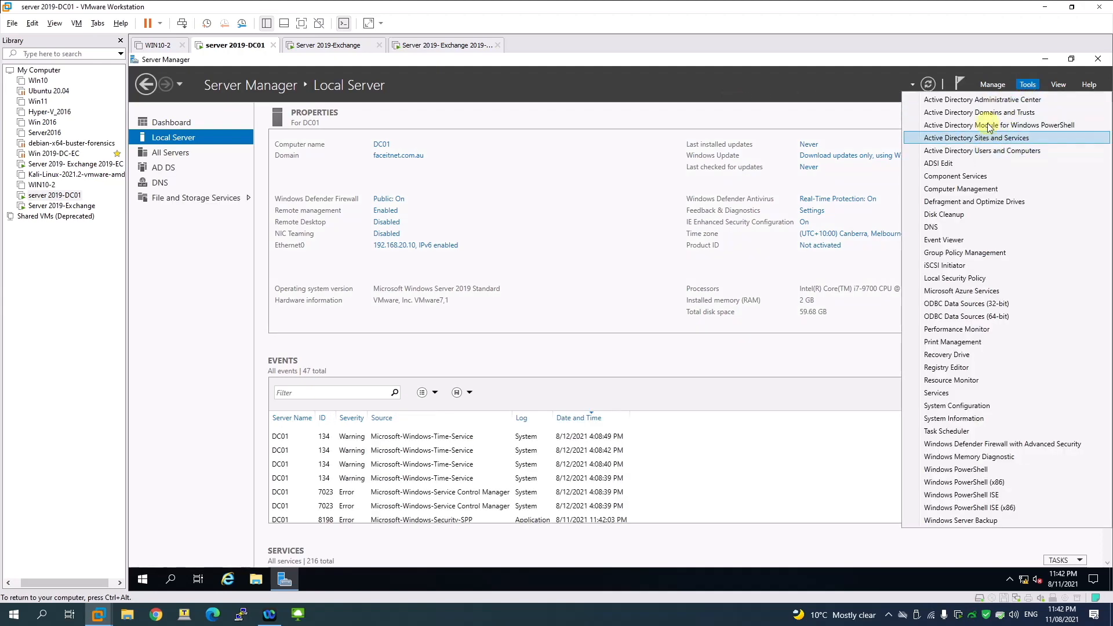
left_click(1027, 86)
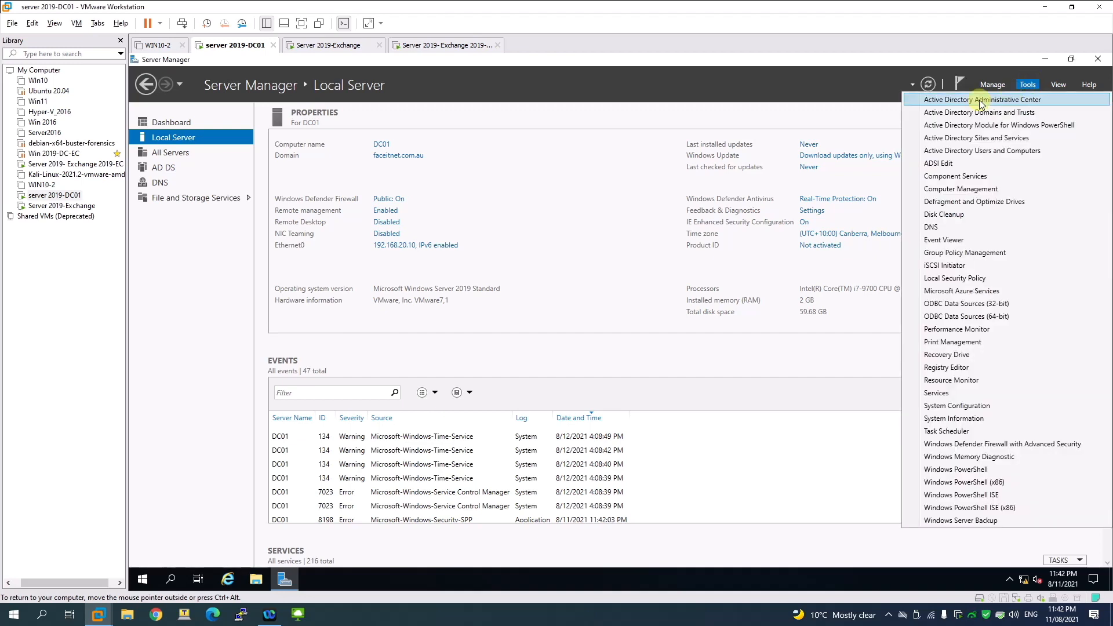
Step: In DNS Manager, check the faceitnet.com.au forward lookup zone for the dc01 record, then close it
left_click(950, 226)
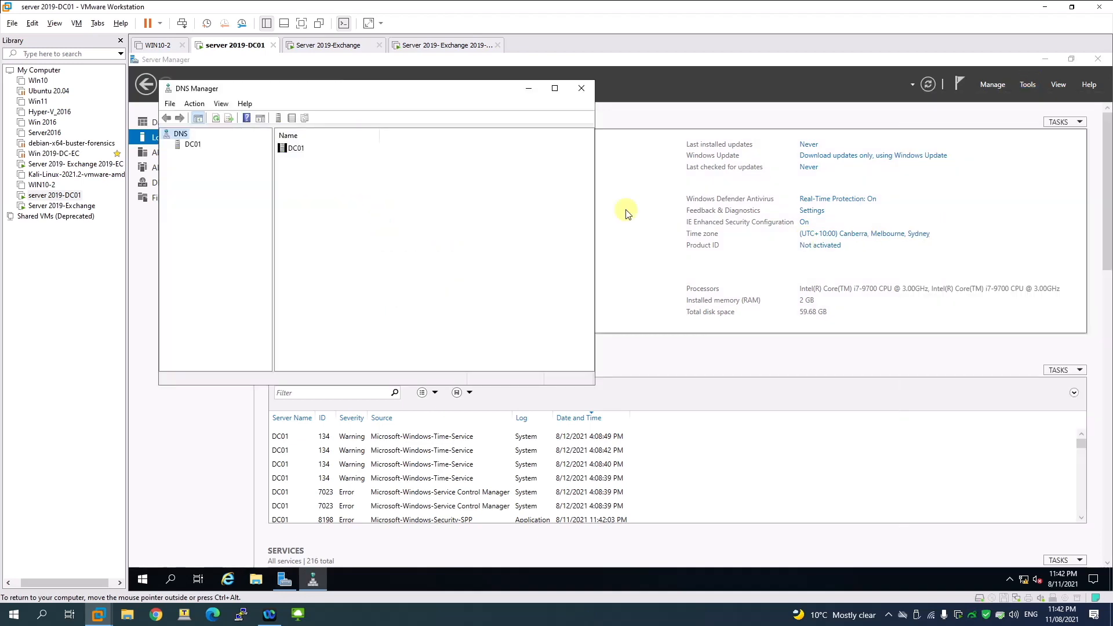
left_click(197, 144)
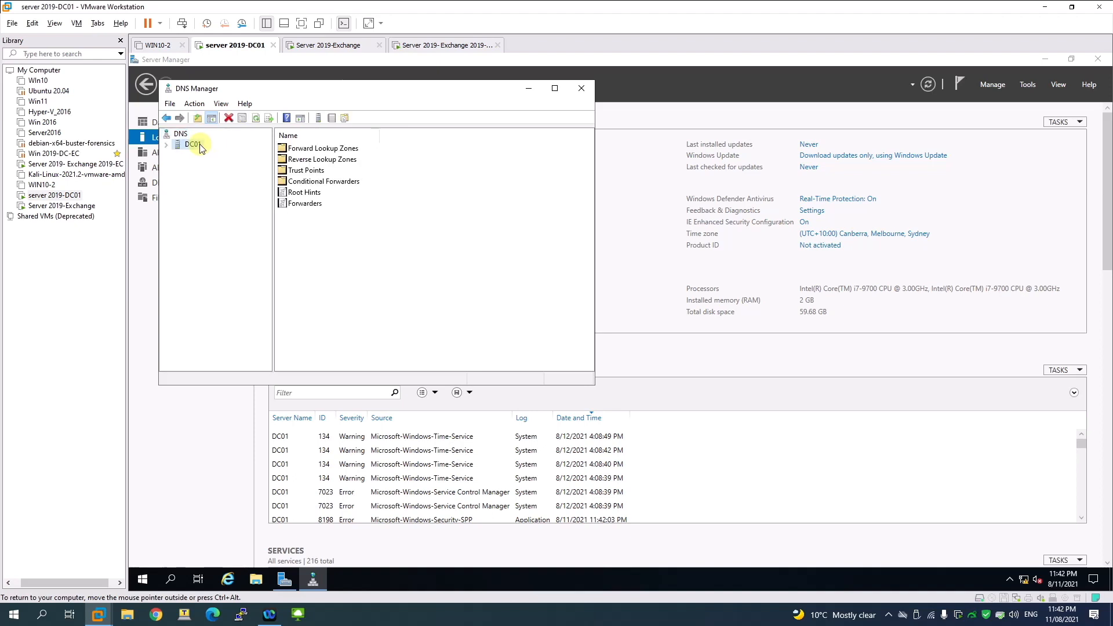
left_click(167, 145)
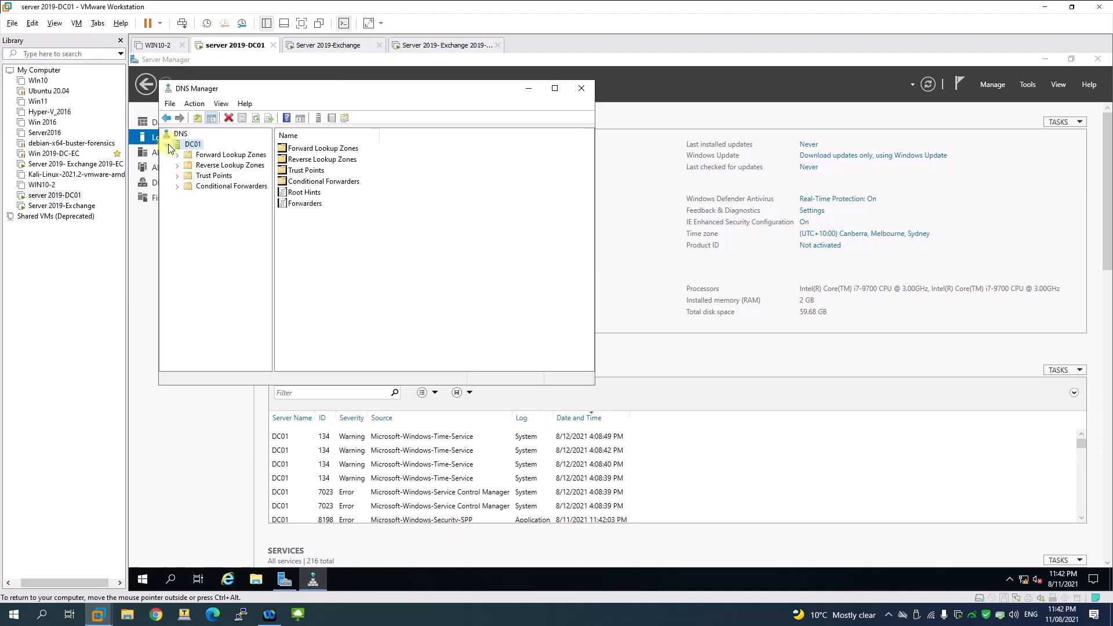
left_click(204, 156)
double_click(313, 160)
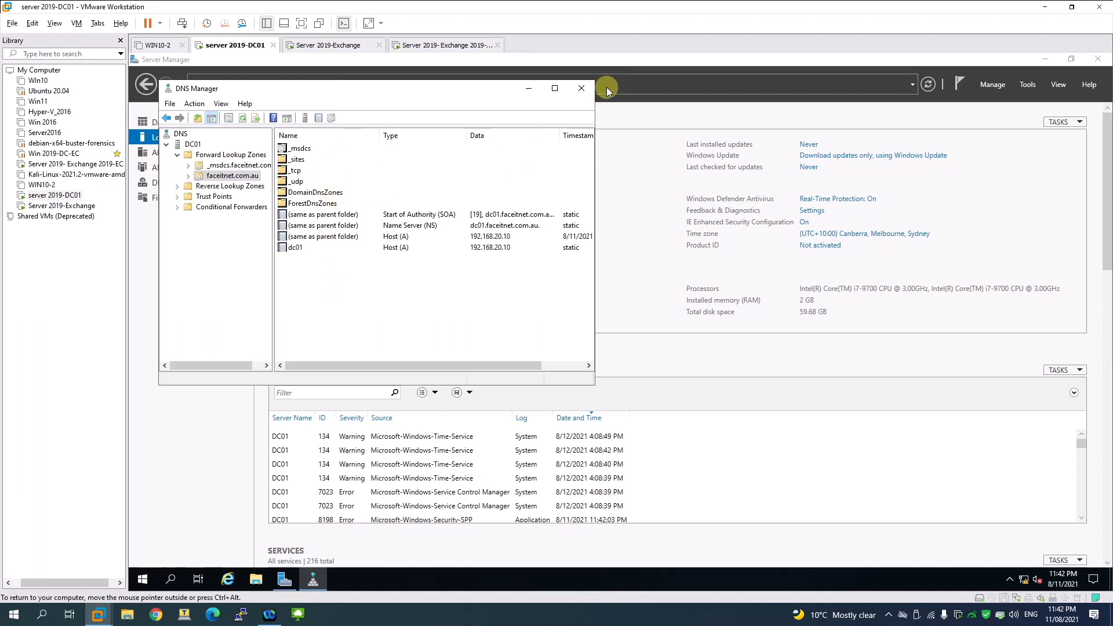
left_click(581, 88)
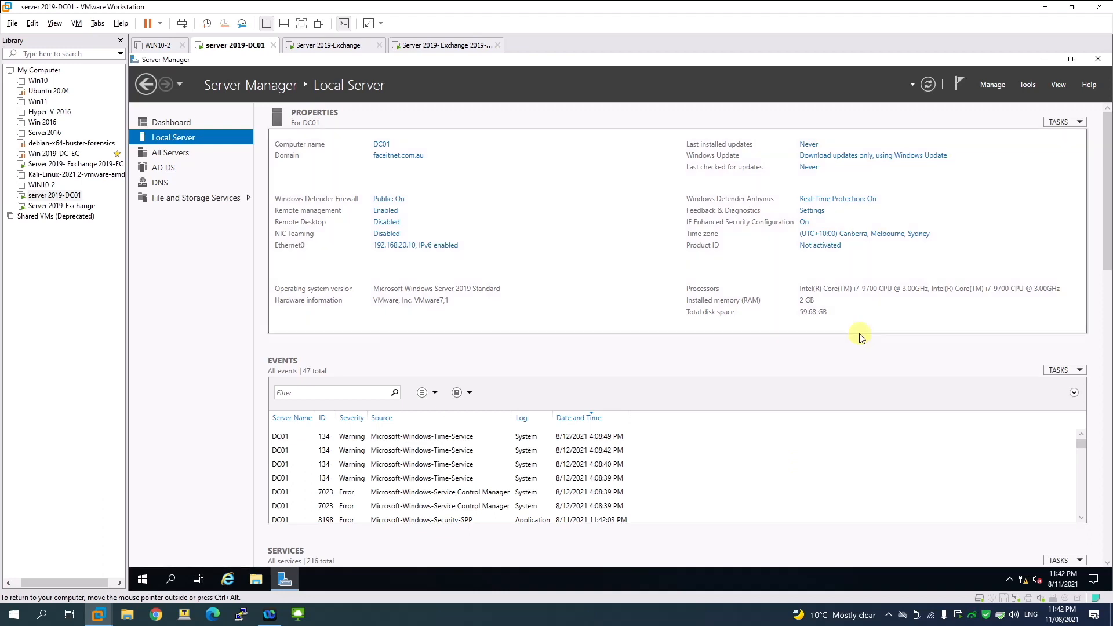
Step: Relaunch Server Manager and open Active Directory Users and Computers from Tools
left_click(1090, 62)
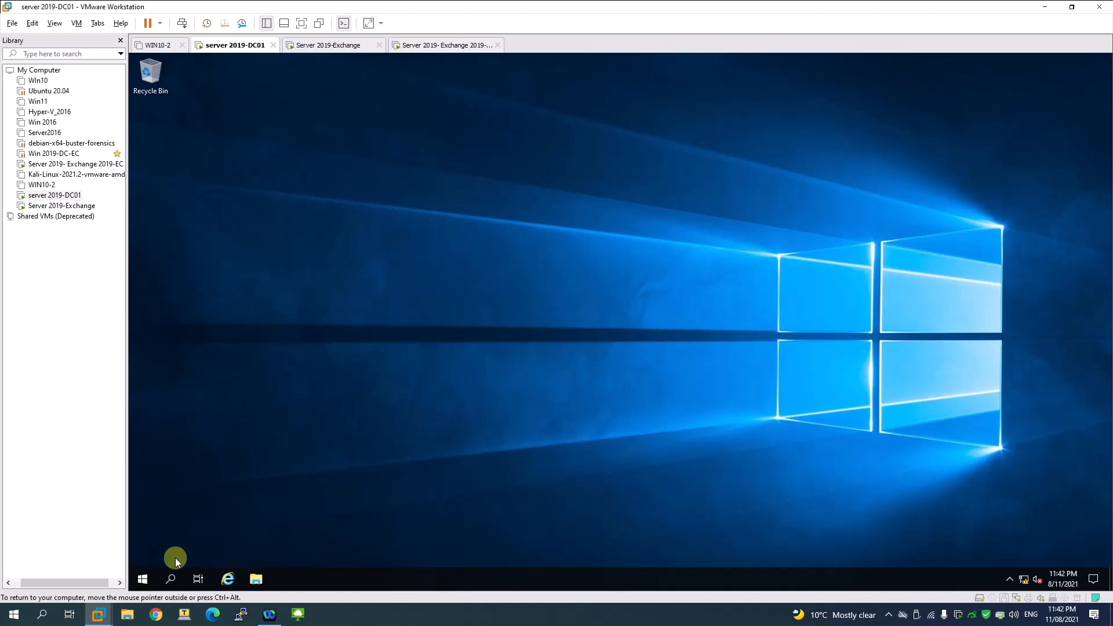
left_click(142, 578)
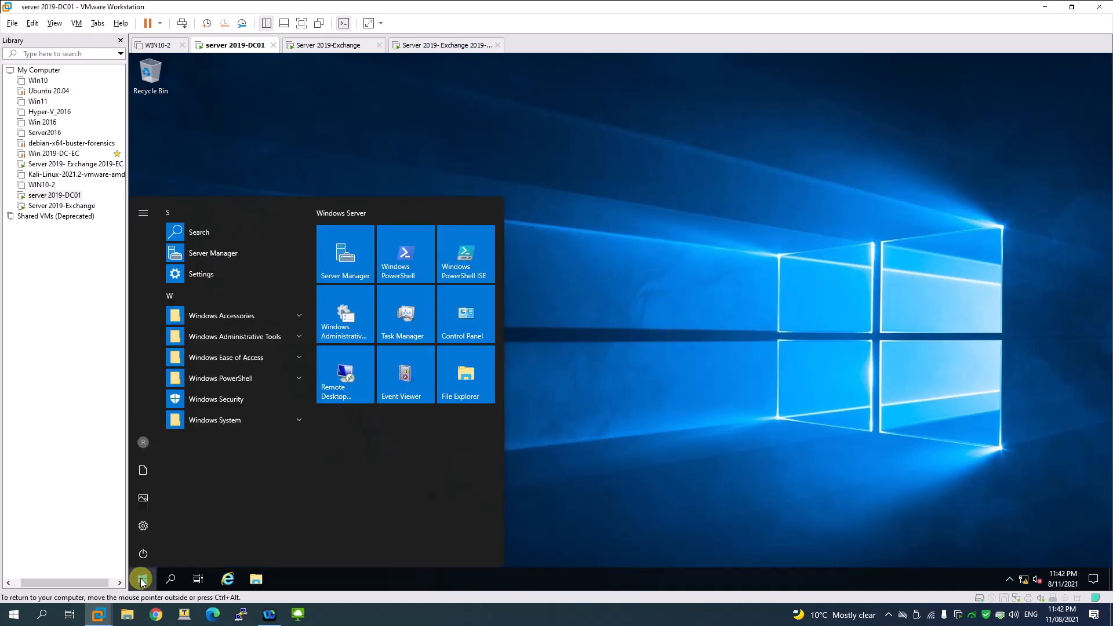
left_click(346, 257)
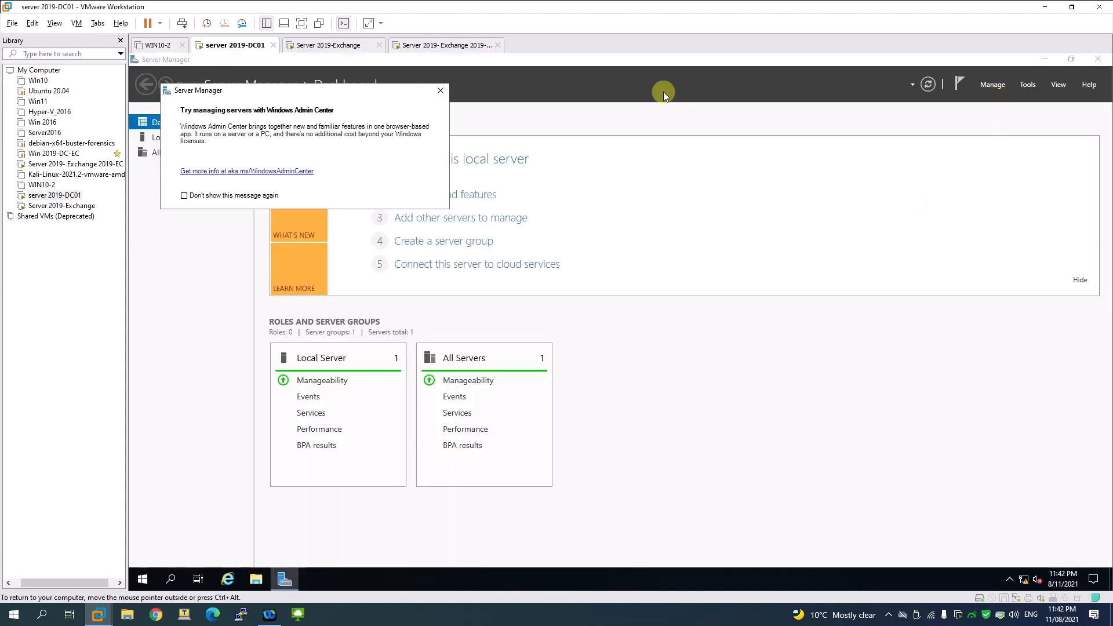
left_click(441, 93)
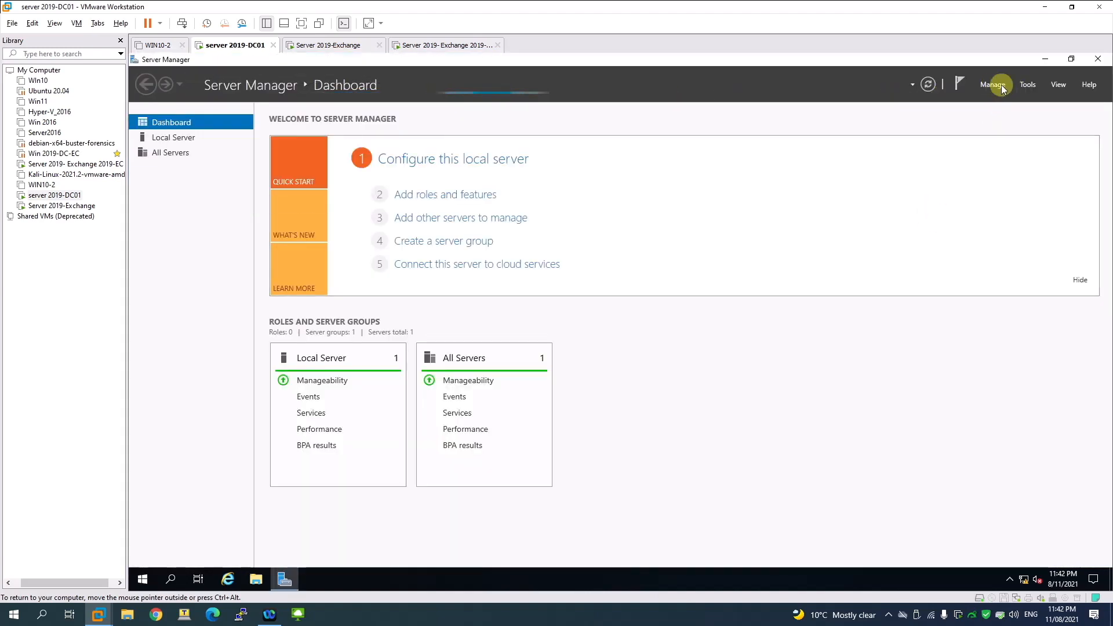
left_click(1024, 85)
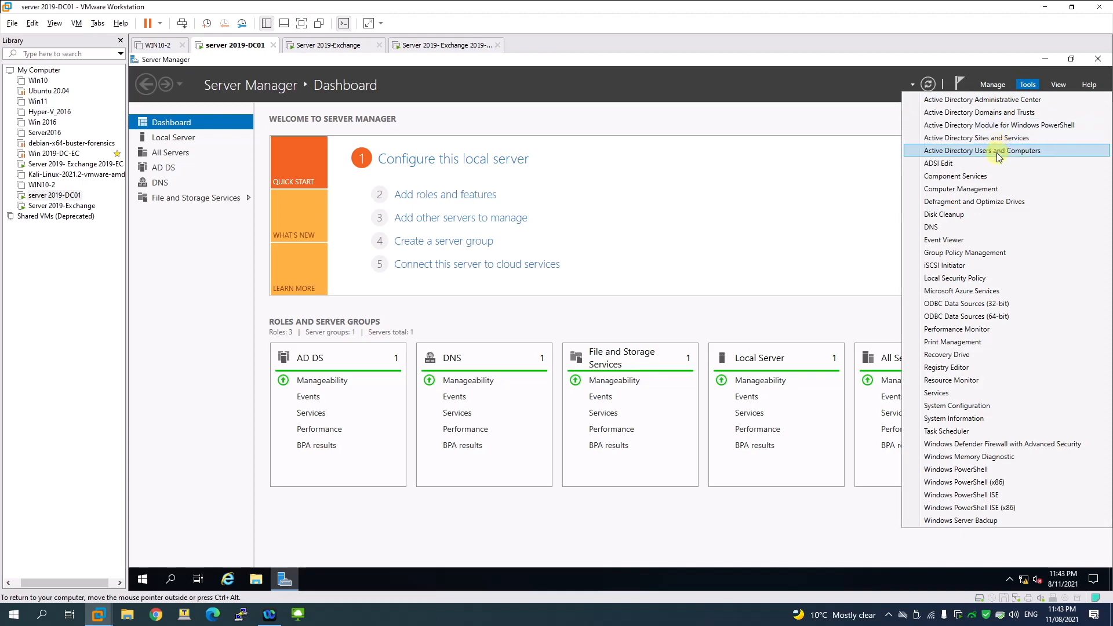
left_click(998, 152)
Step: Create a STAFFS organizational unit at the root of faceitnet.com.au
left_click(234, 179)
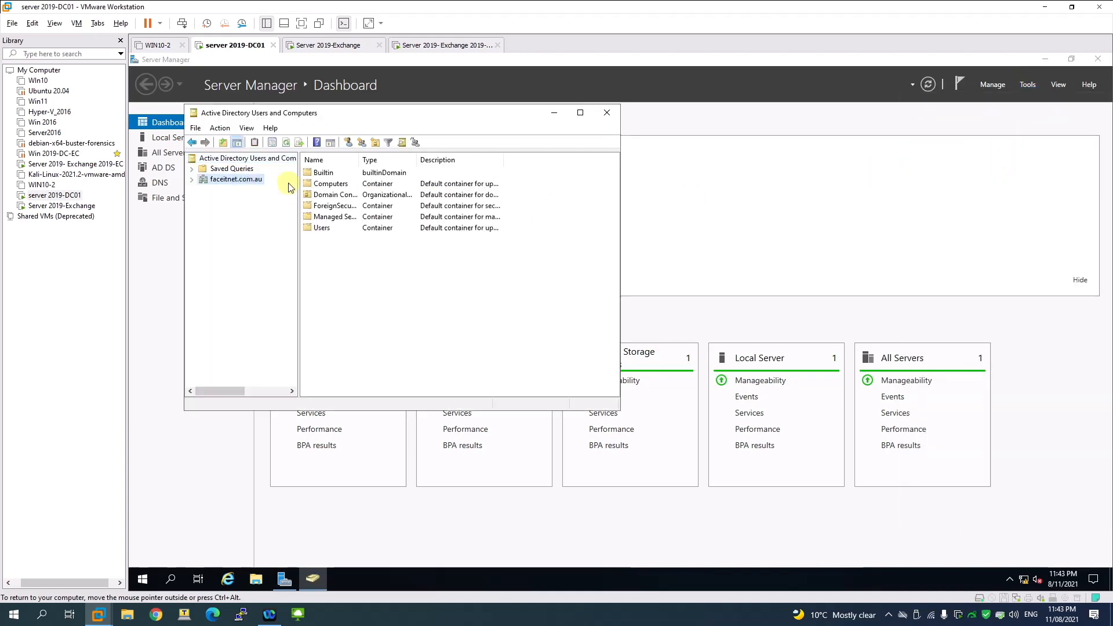
double_click(322, 230)
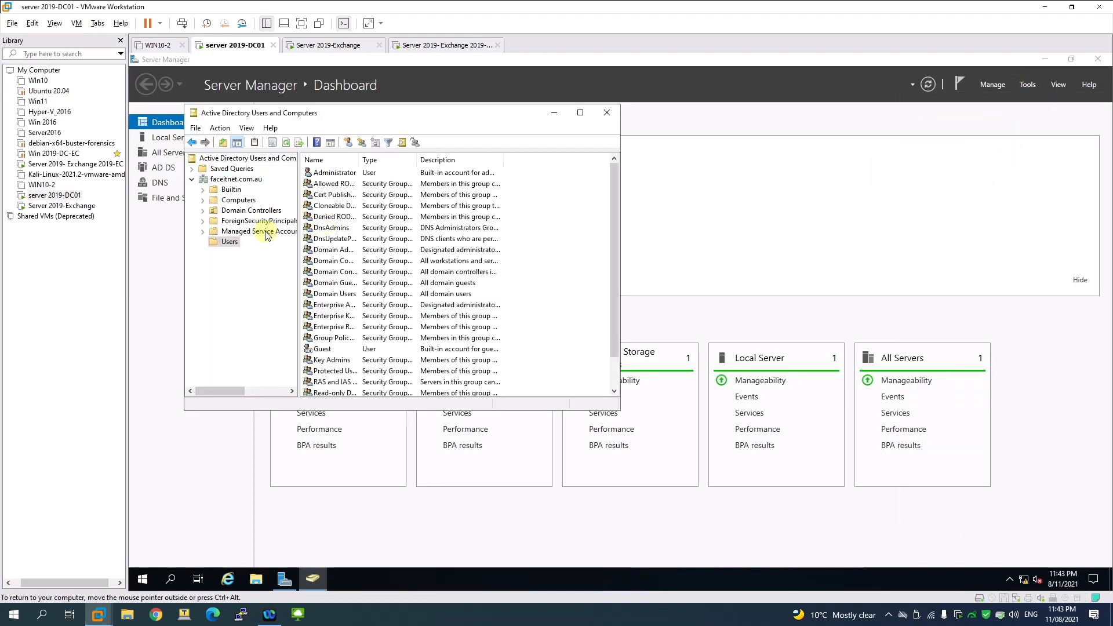
right_click(224, 176)
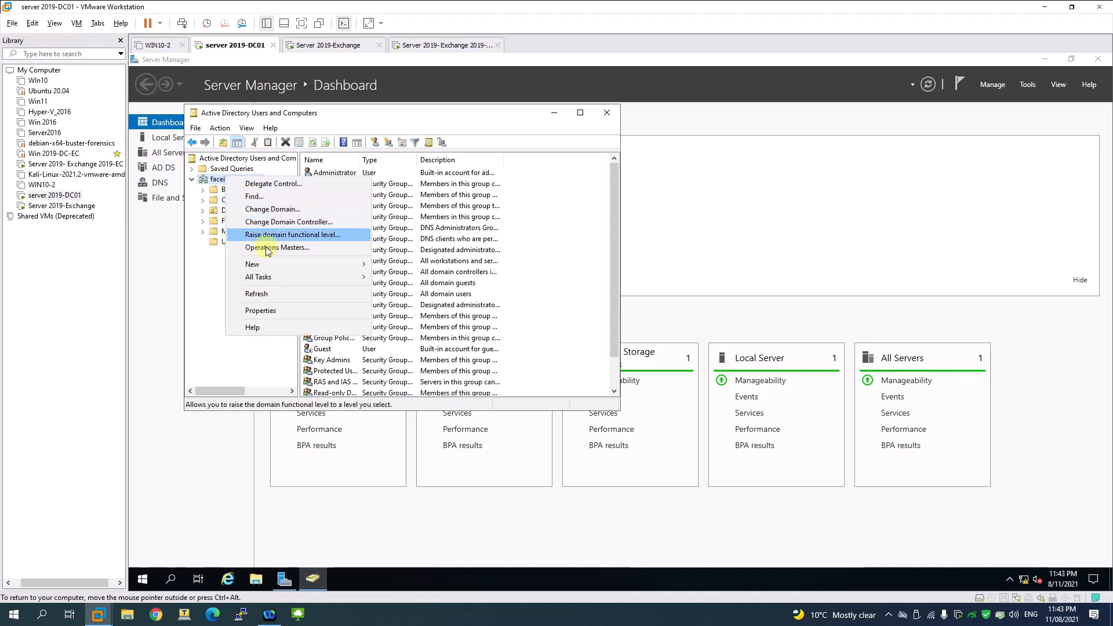
mouse_move(273, 264)
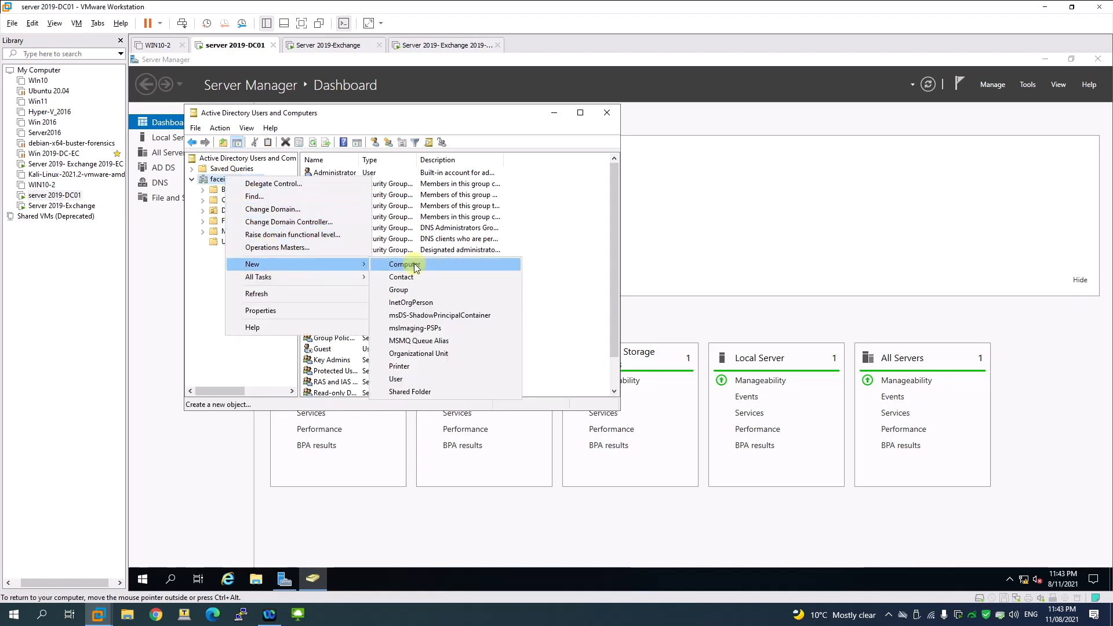
left_click(420, 353)
type("STAFFS")
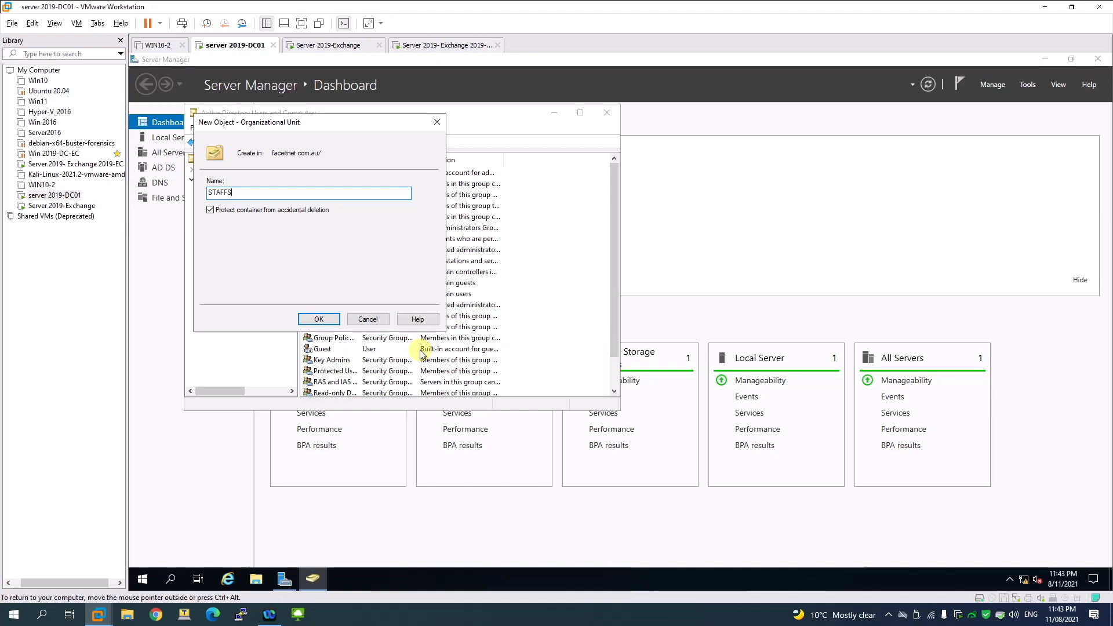
key("Return")
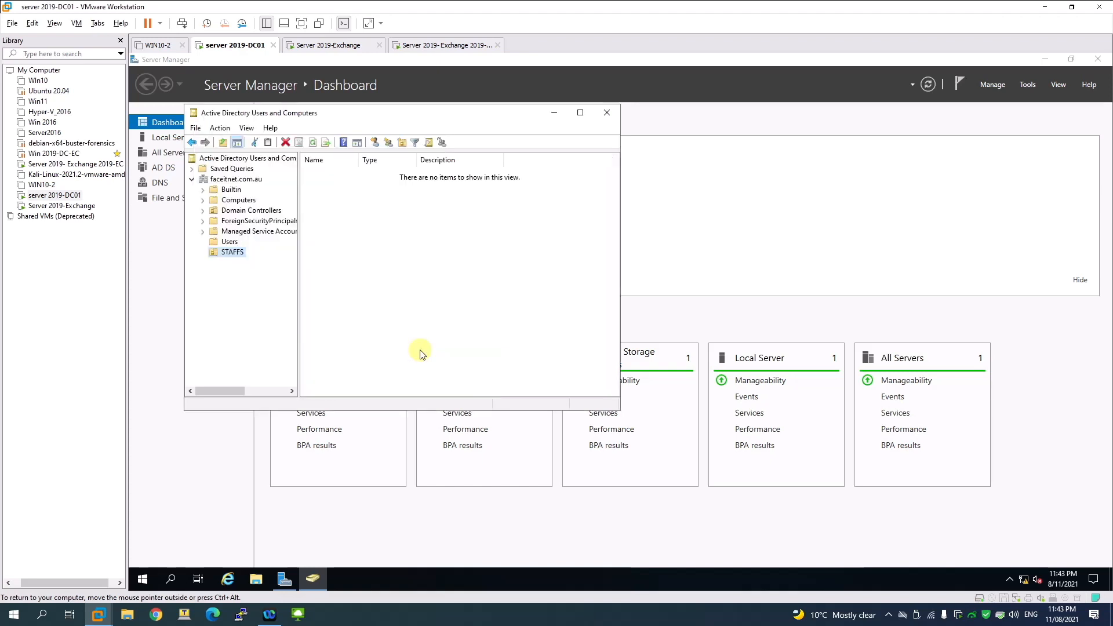
Step: Create IT and MARKETING organizational units inside STAFFS
right_click(229, 252)
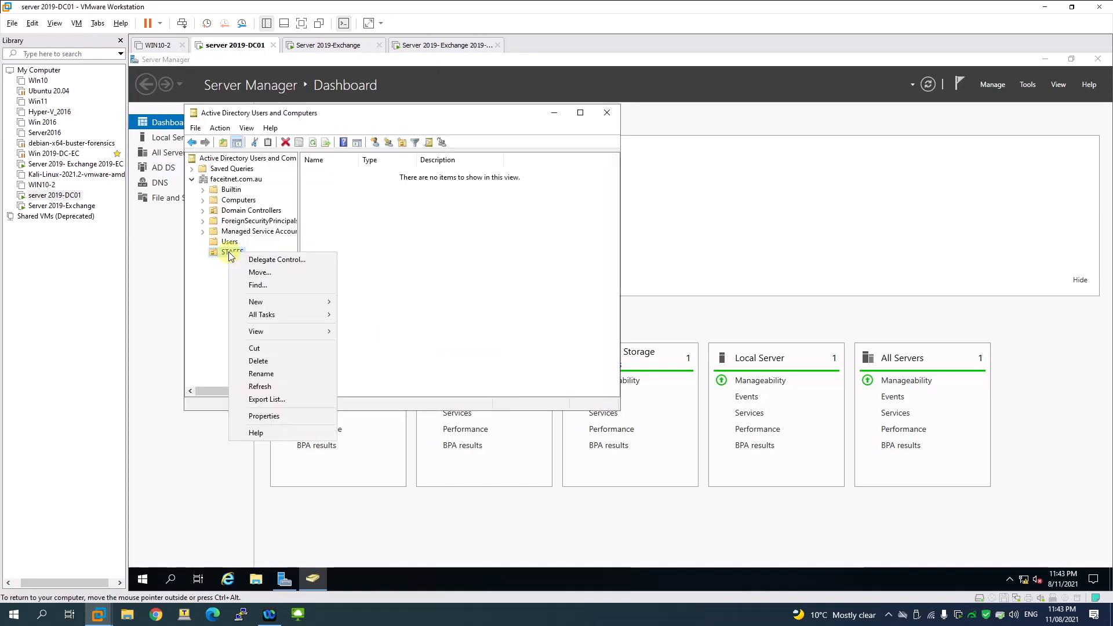
mouse_move(307, 299)
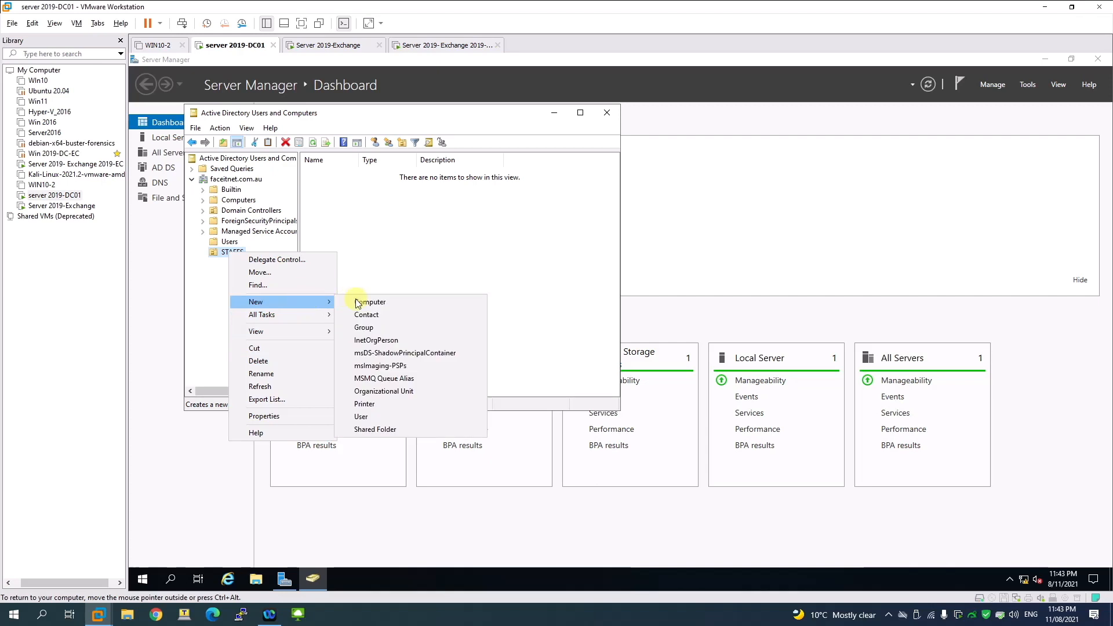
left_click(371, 391)
type("IT")
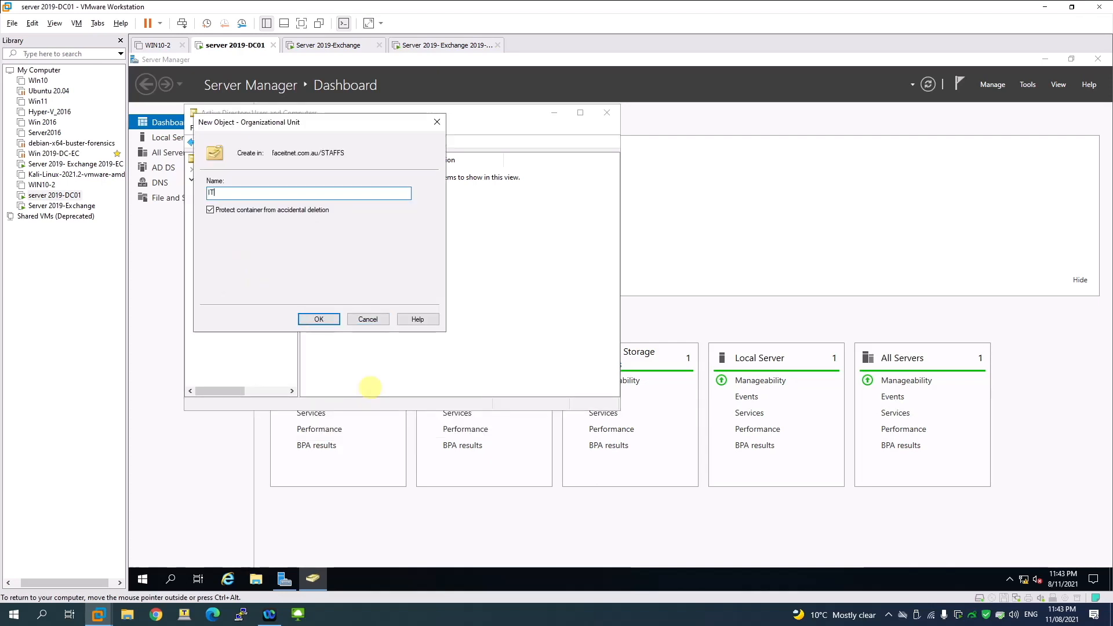
key("Return")
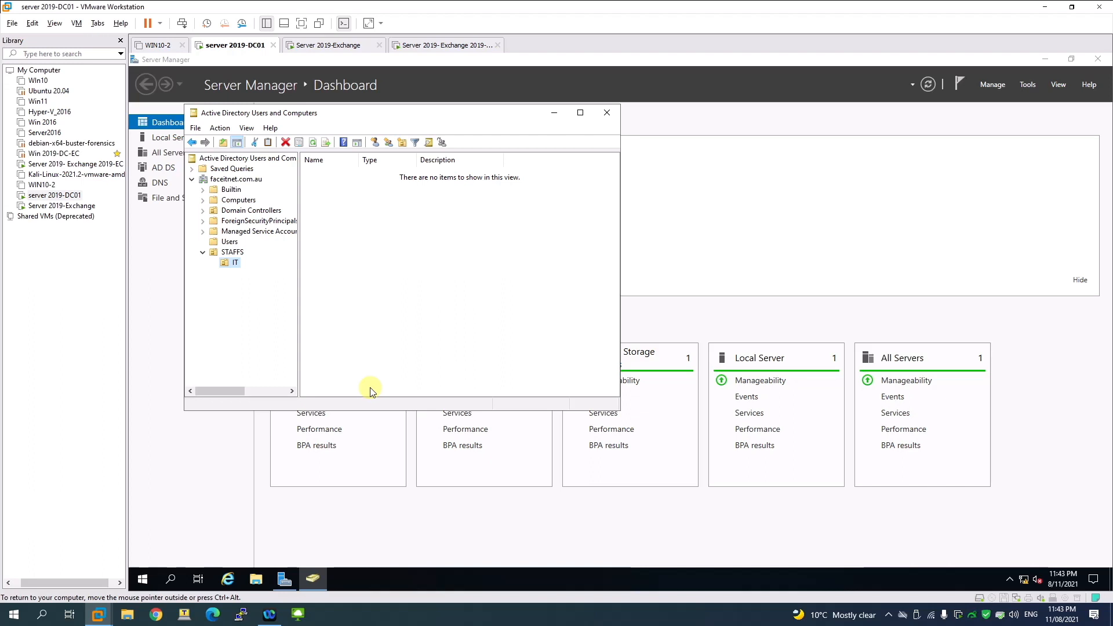
right_click(238, 253)
mouse_move(298, 304)
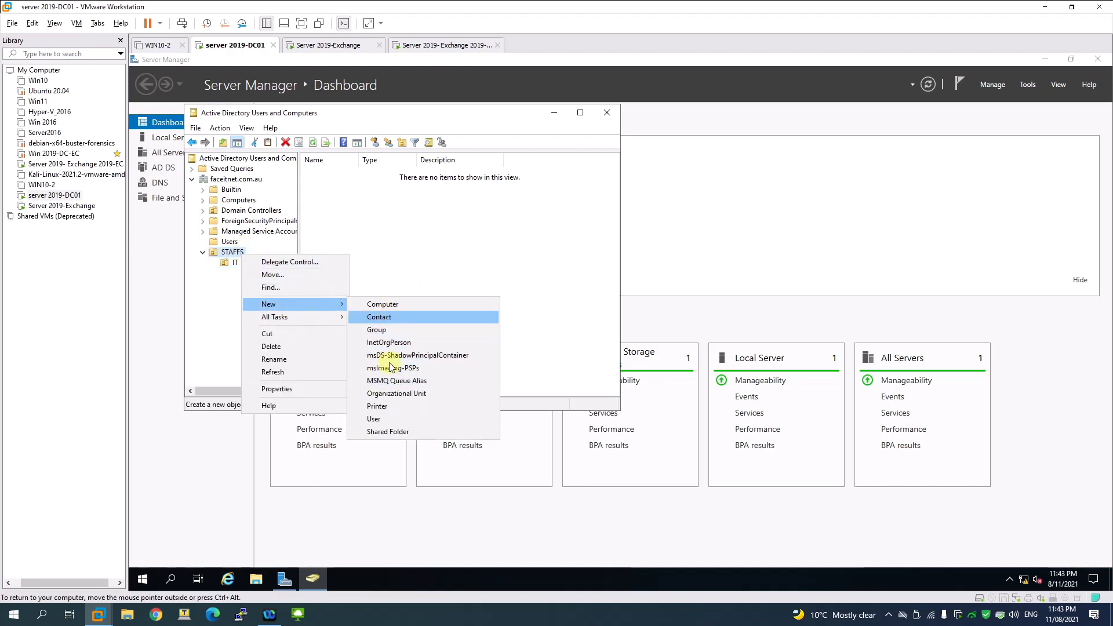
left_click(391, 394)
type("MARKETING")
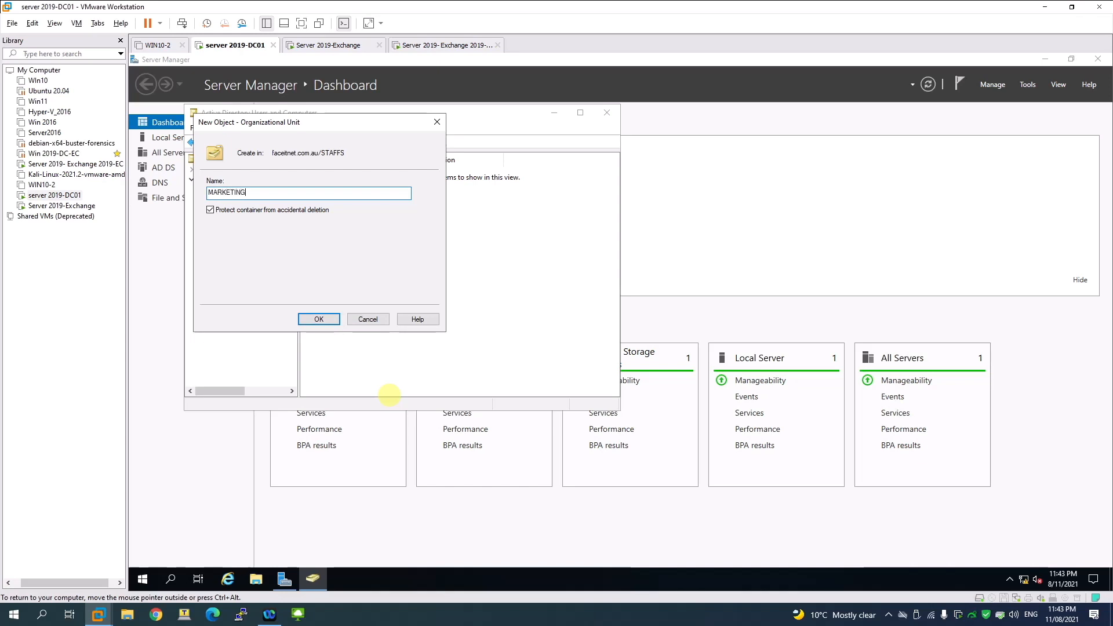
key("Return")
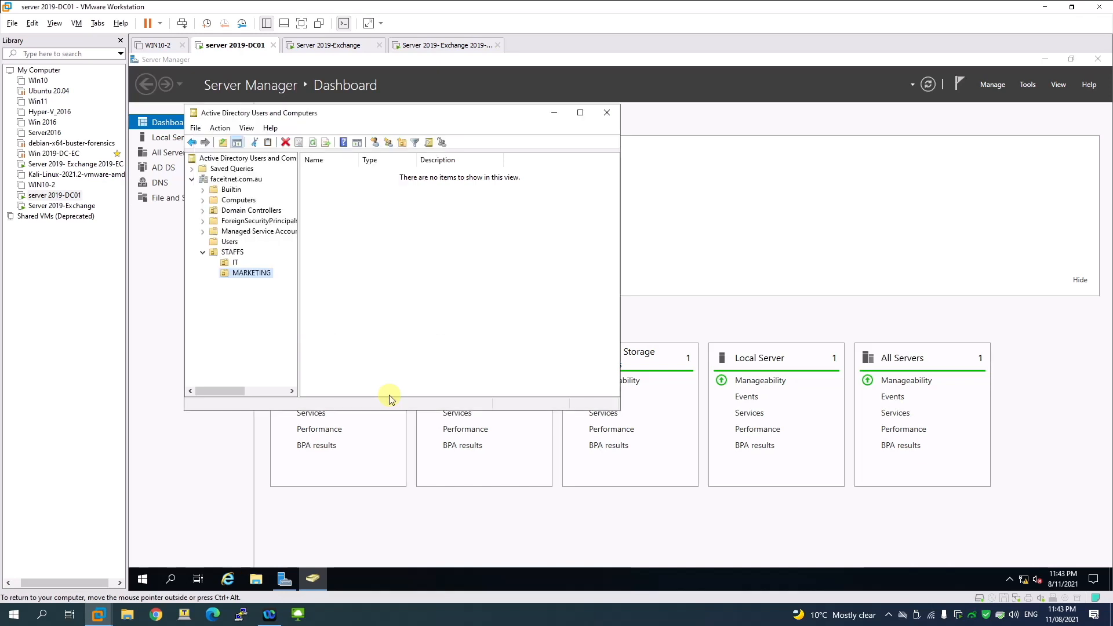
left_click(235, 262)
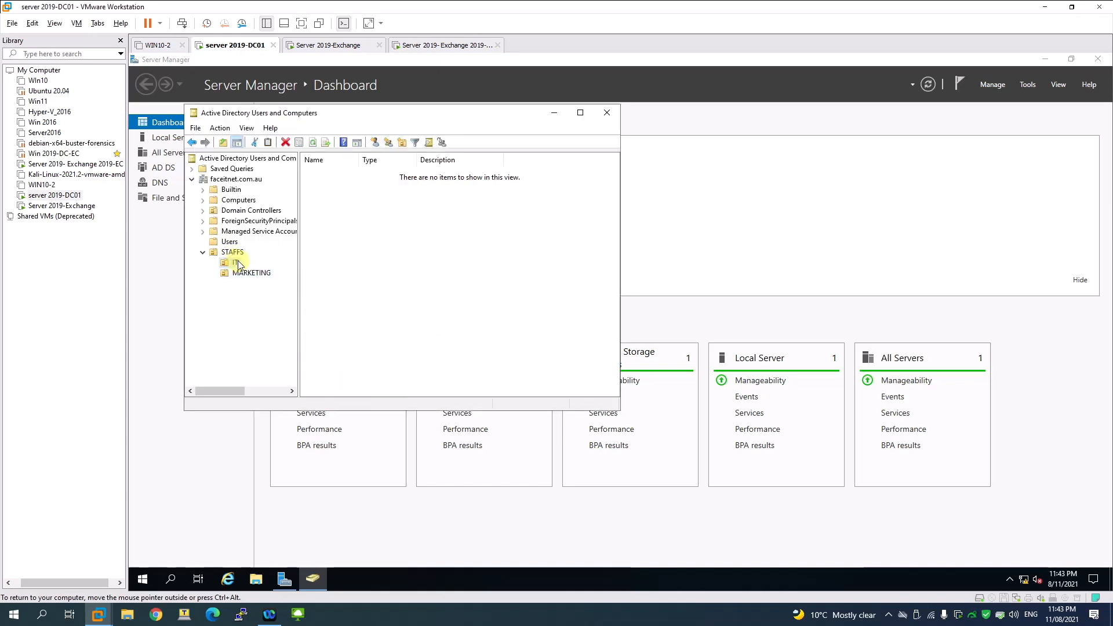
Step: Start a new user in the IT OU, entering its names, logon name and password
right_click(325, 213)
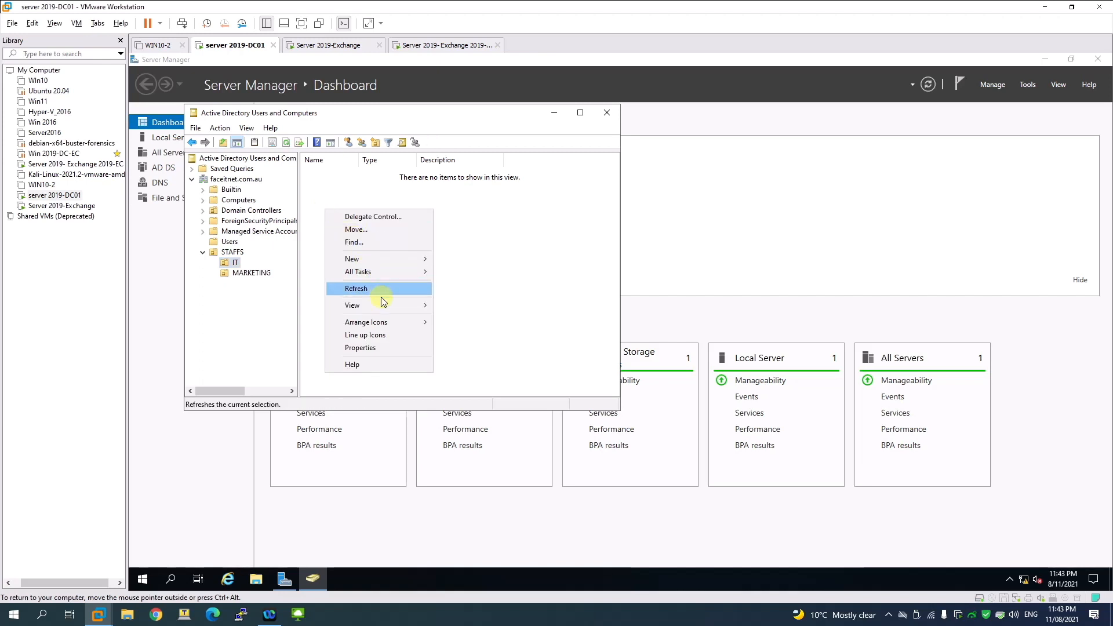
mouse_move(382, 255)
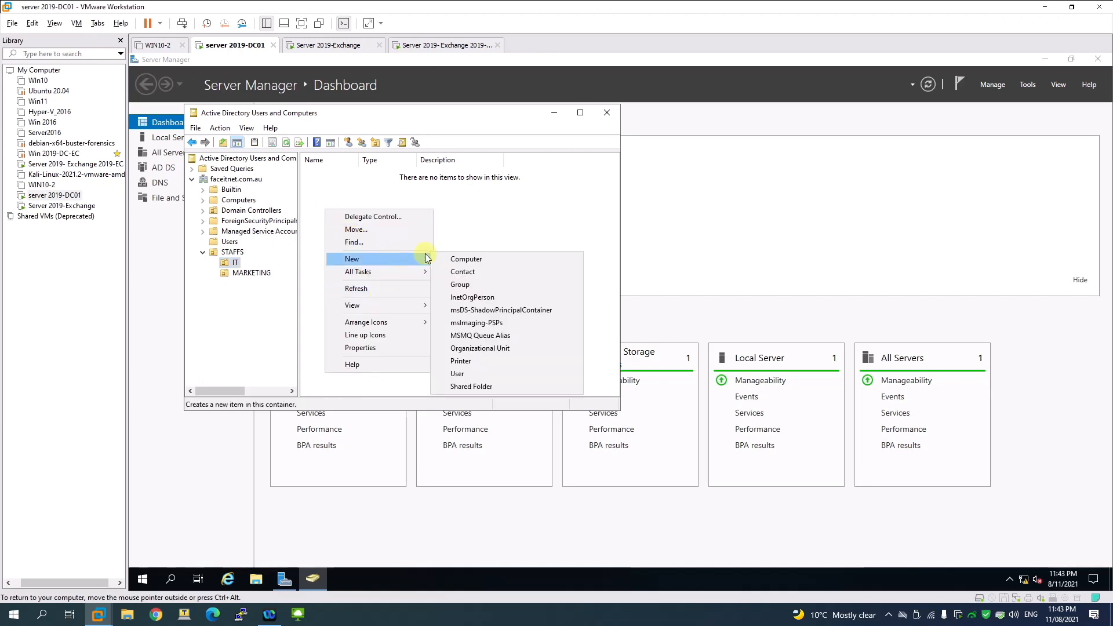
left_click(465, 374)
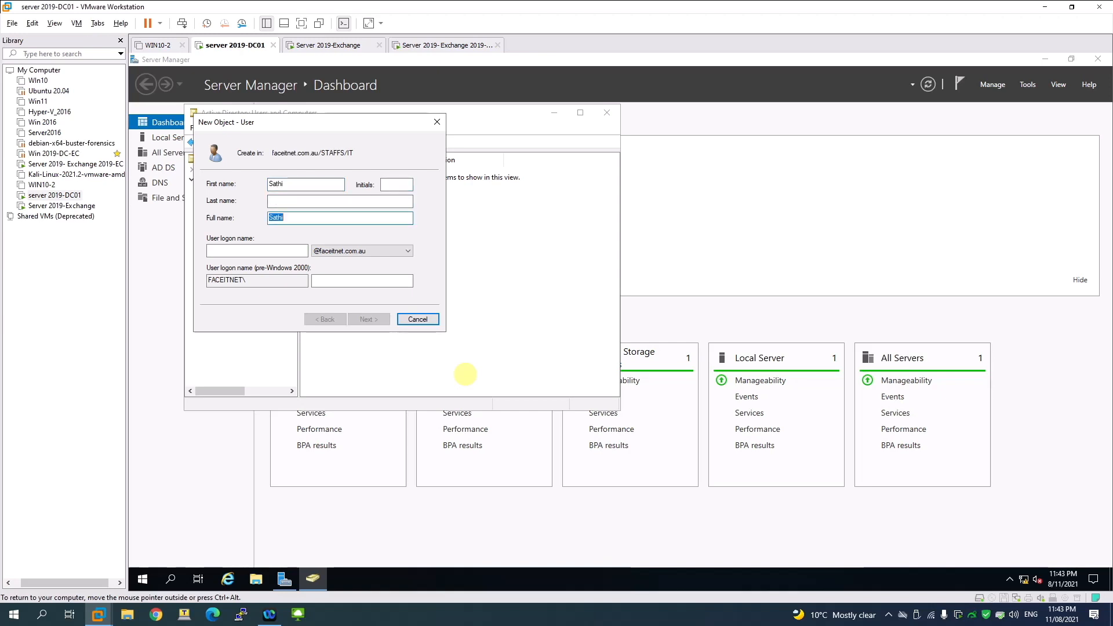
type("Sa")
key("Tab")
key("Tab")
key("Tab")
key("Tab")
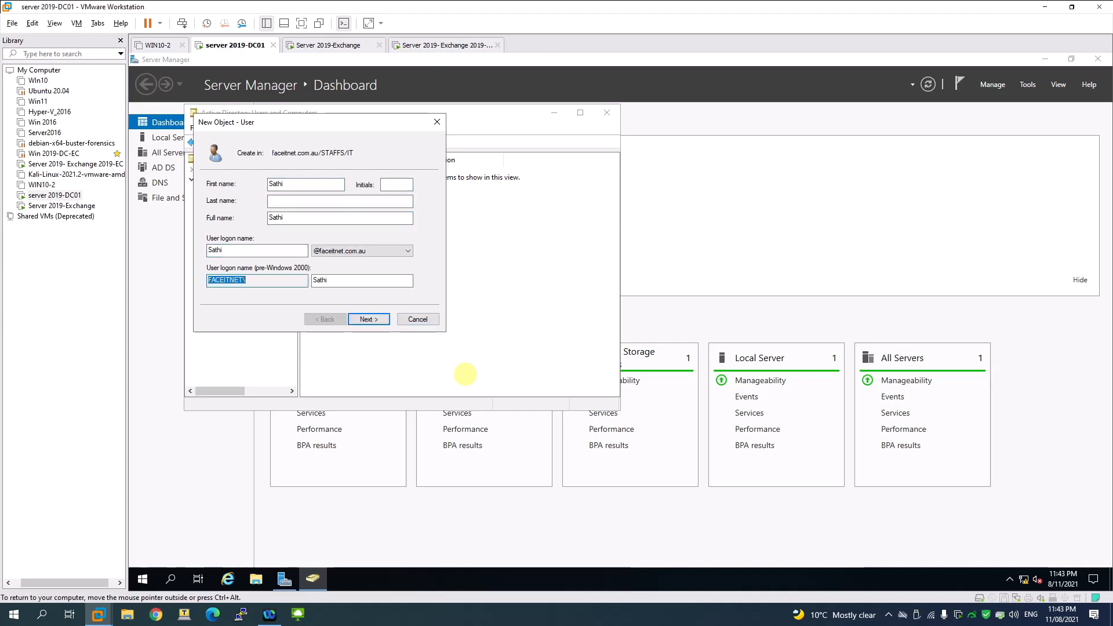
key("Return")
type("••••••••")
key("Tab")
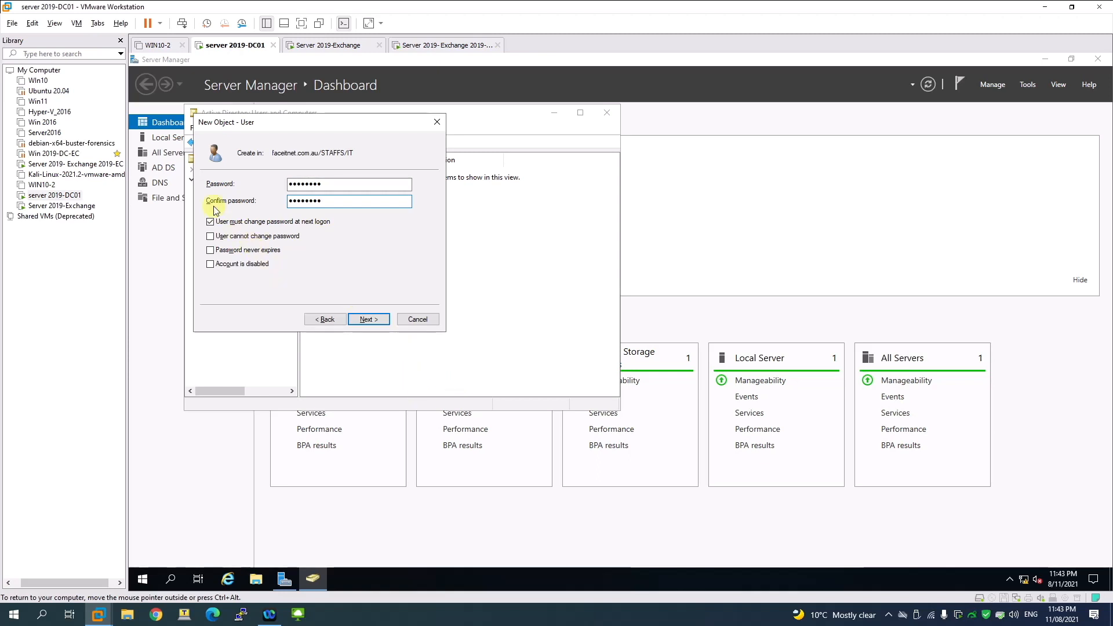
Step: Untick must-change, tick 'cannot change' and 'never expires', and finish the IT user
left_click(263, 236)
left_click(263, 250)
left_click(365, 317)
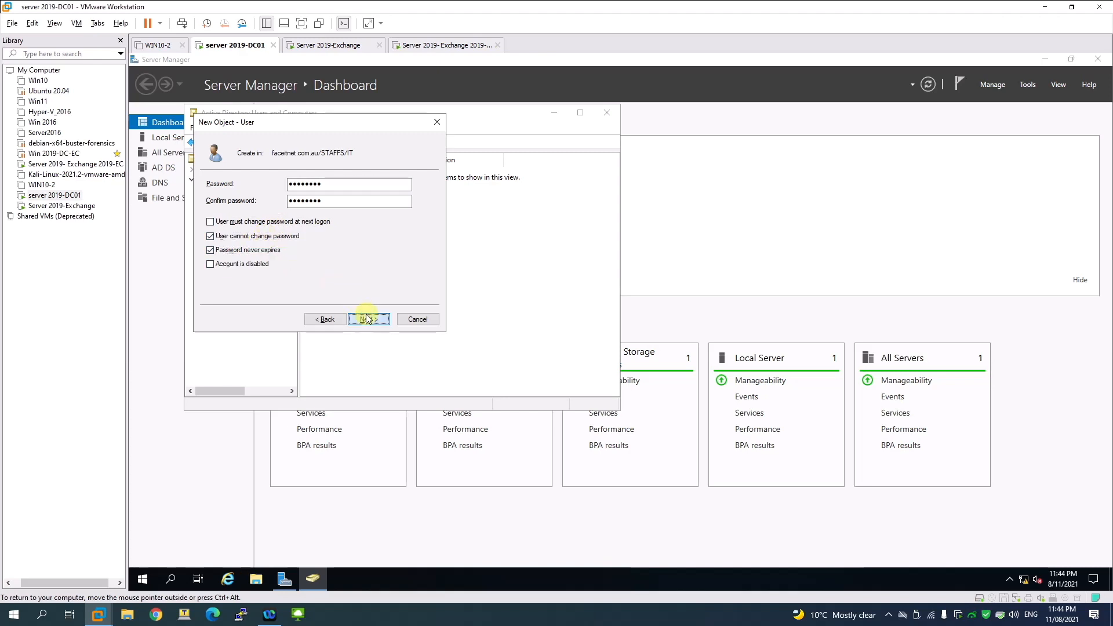
left_click(367, 317)
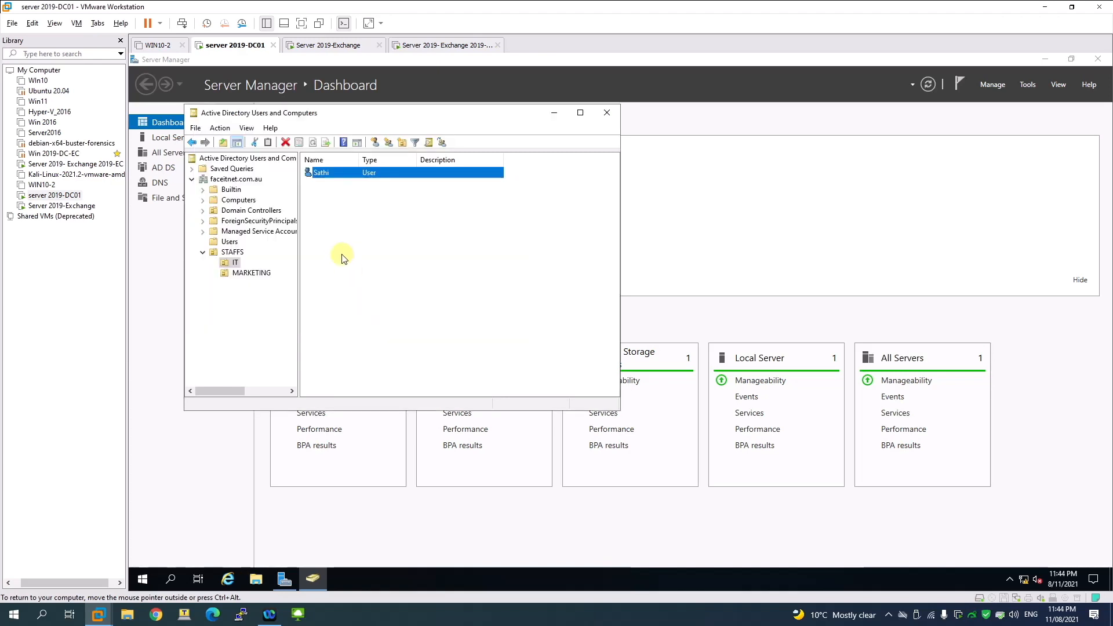
left_click(249, 273)
Step: Cancel an accidental new OU, then start a new user in MARKETING with its names
right_click(367, 218)
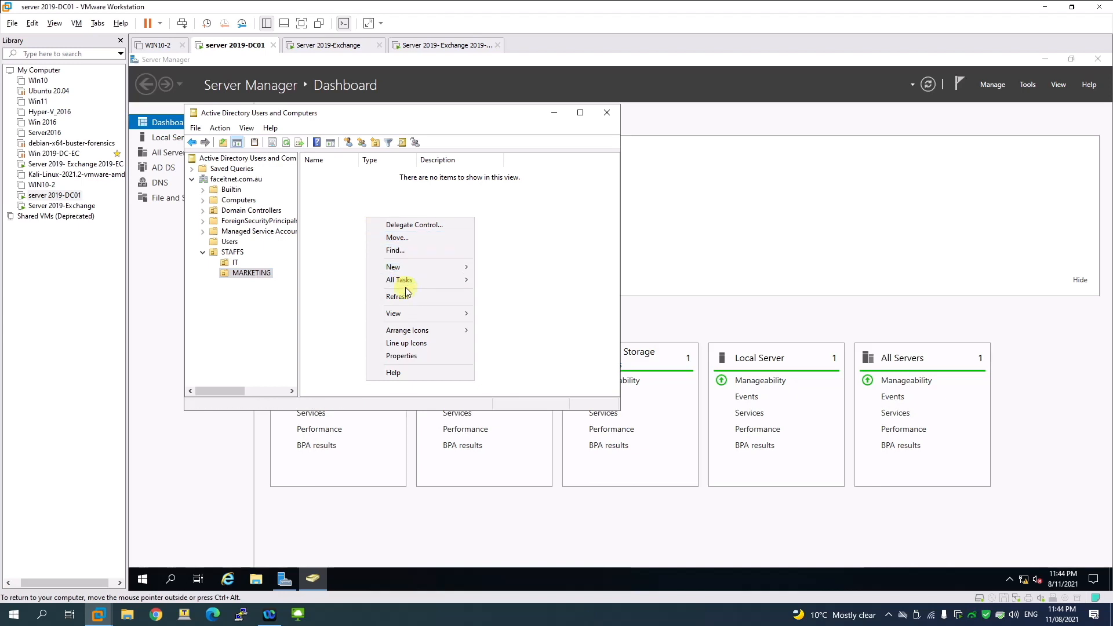
mouse_move(417, 267)
left_click(508, 361)
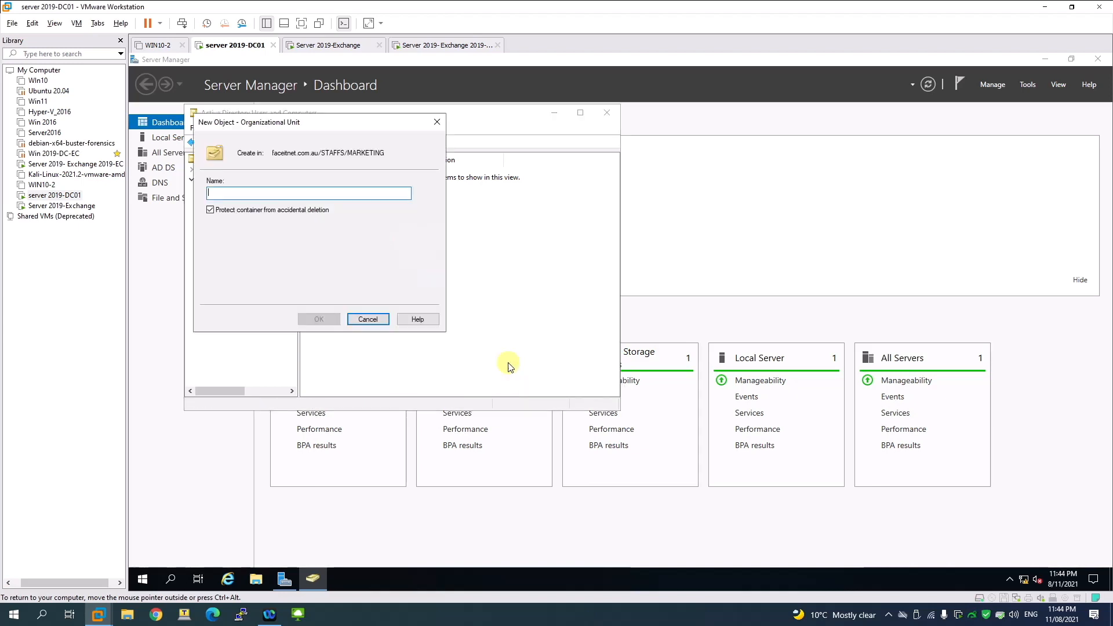
left_click(367, 318)
right_click(376, 321)
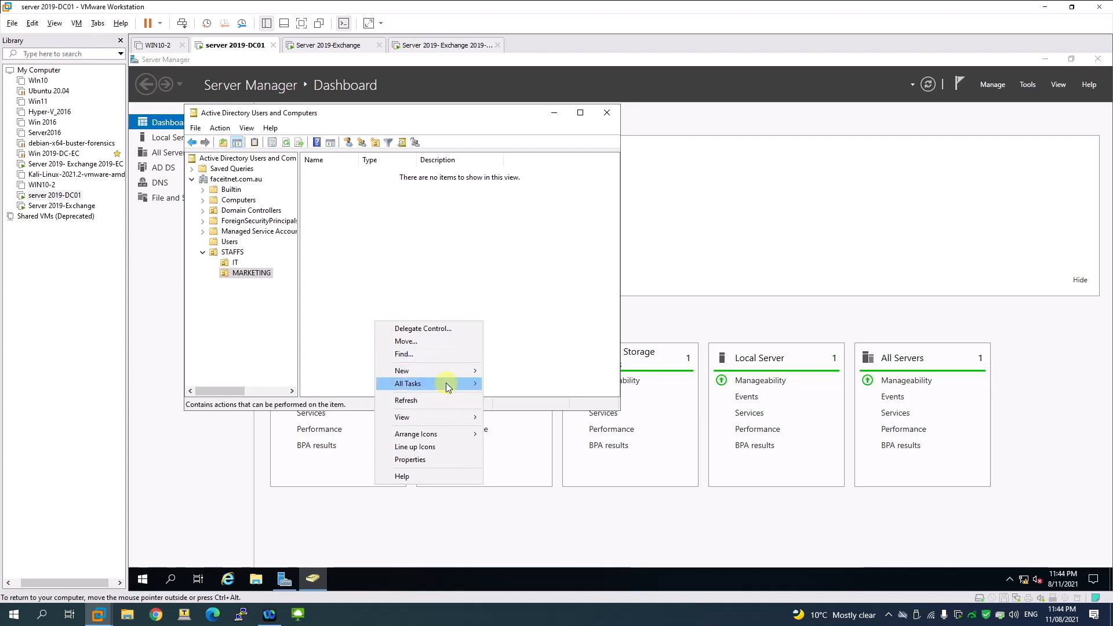
mouse_move(452, 371)
left_click(507, 486)
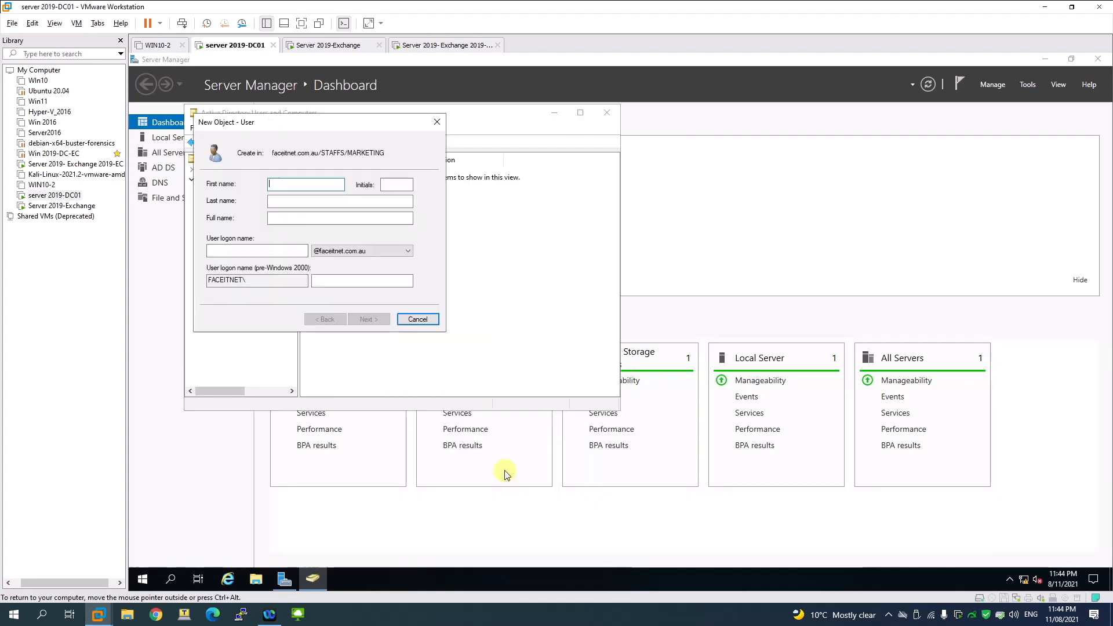
key("Tab")
key("Tab")
key("Tab")
type("Sa")
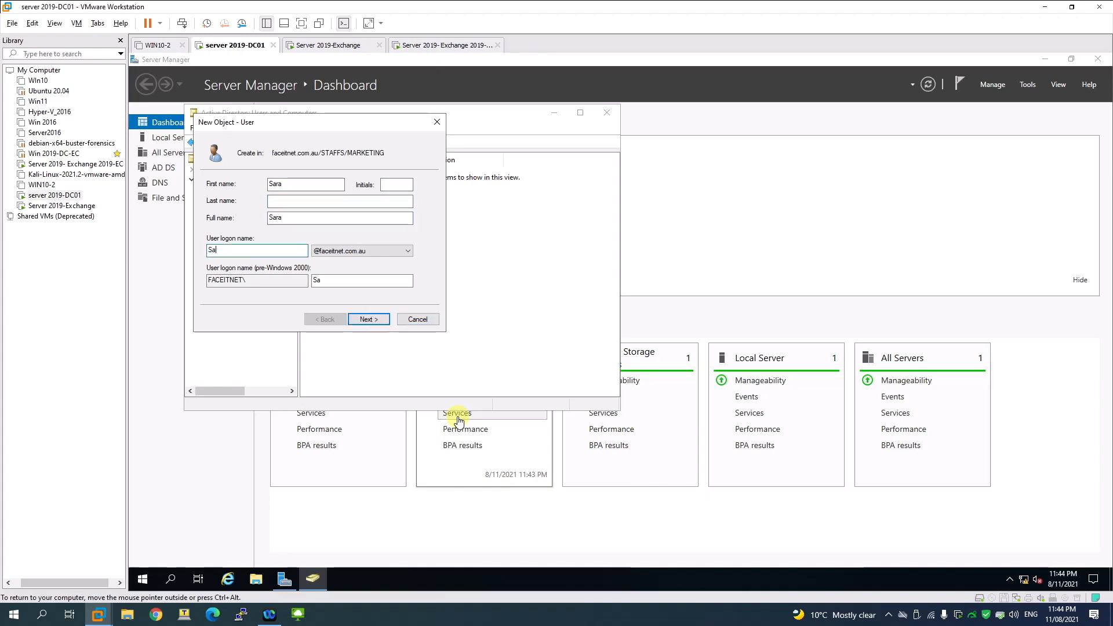
key("Tab")
key("Tab")
key("Tab")
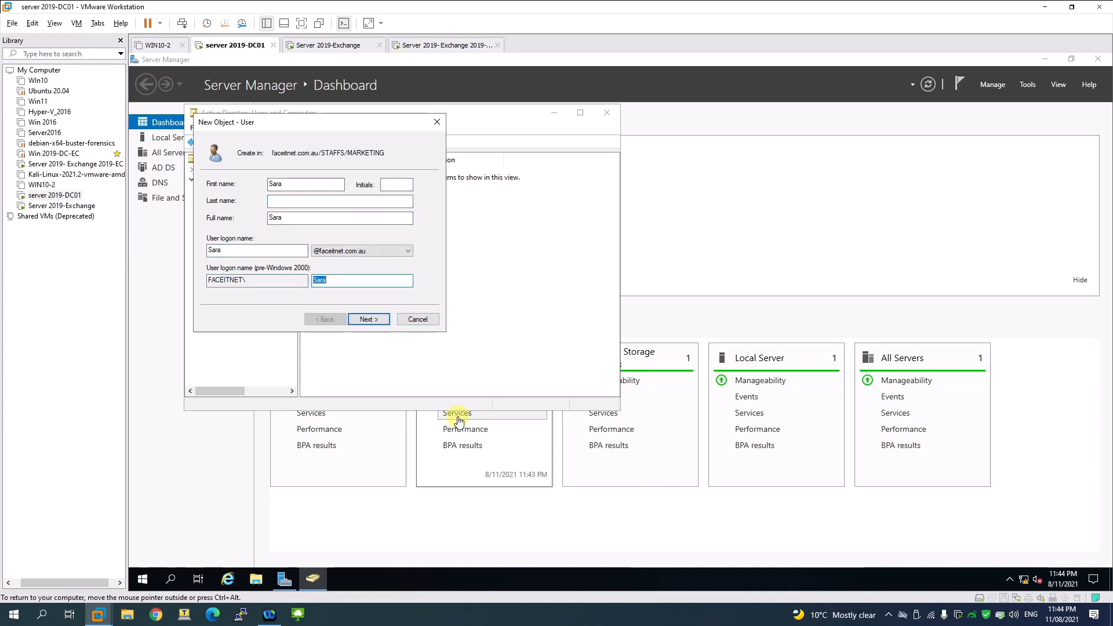
key("Return")
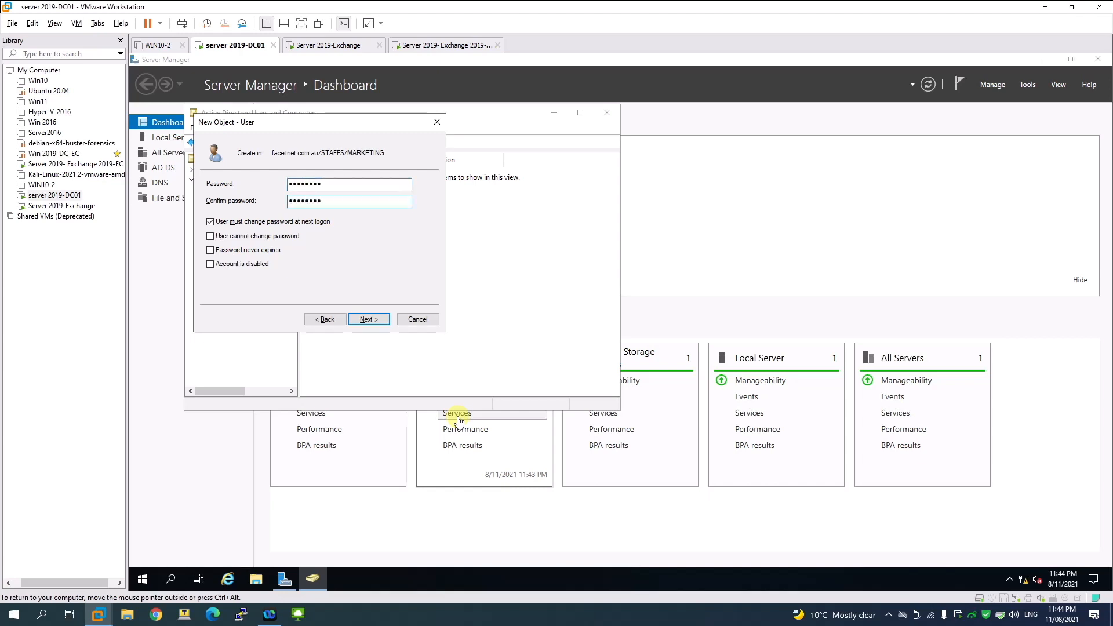
Step: Untick must-change, tick 'cannot change' and 'never expires', and finish the MARKETING user
left_click(255, 221)
left_click(255, 250)
left_click(256, 236)
left_click(363, 320)
left_click(367, 319)
left_click(233, 271)
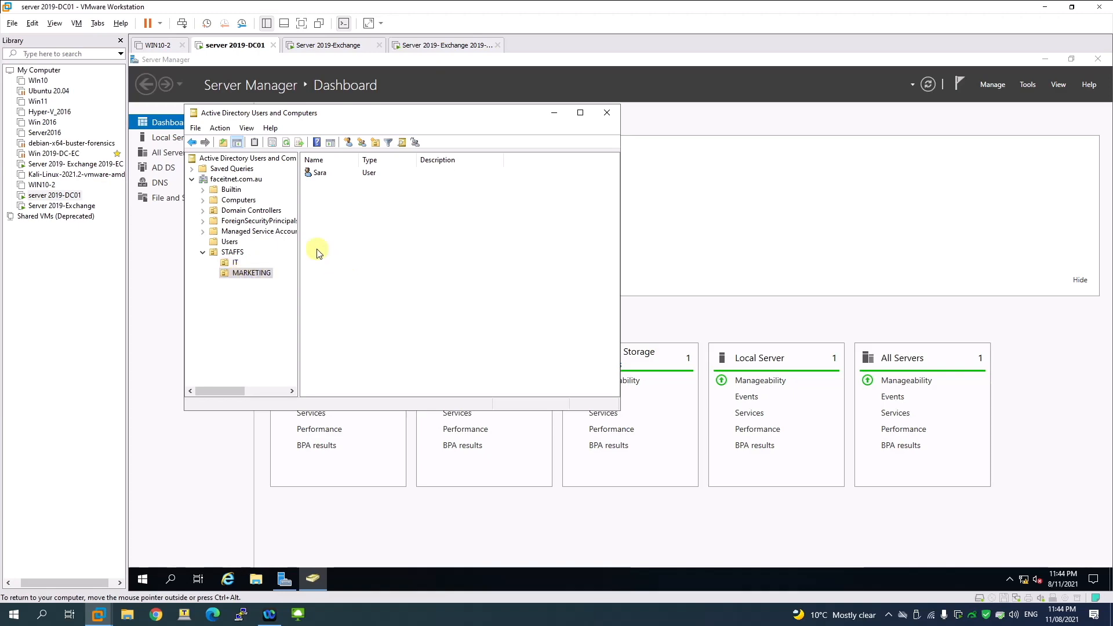
Step: Review the Users and IT OU contents, then close Active Directory Users and Computers and Server Manager
left_click(229, 241)
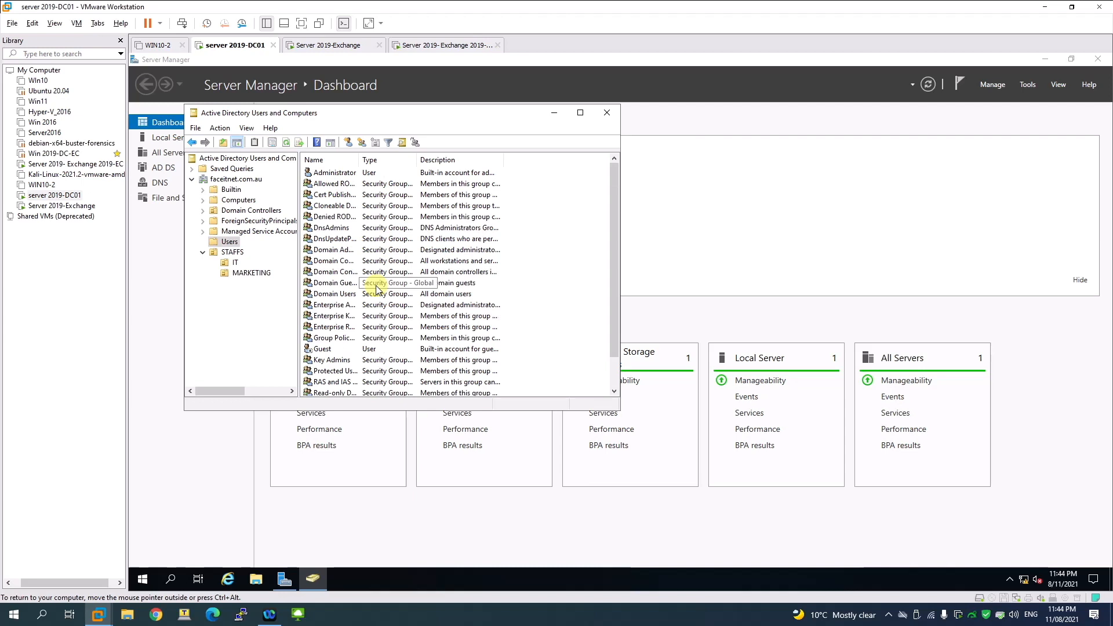
left_click(236, 263)
left_click(304, 244)
right_click(328, 216)
mouse_move(377, 266)
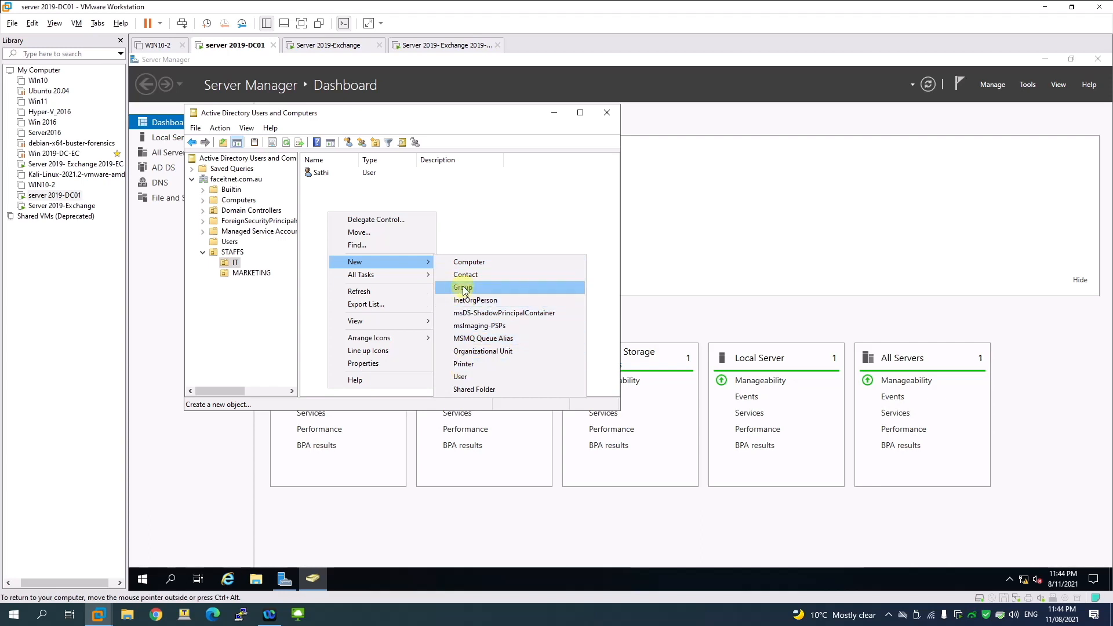
left_click(487, 220)
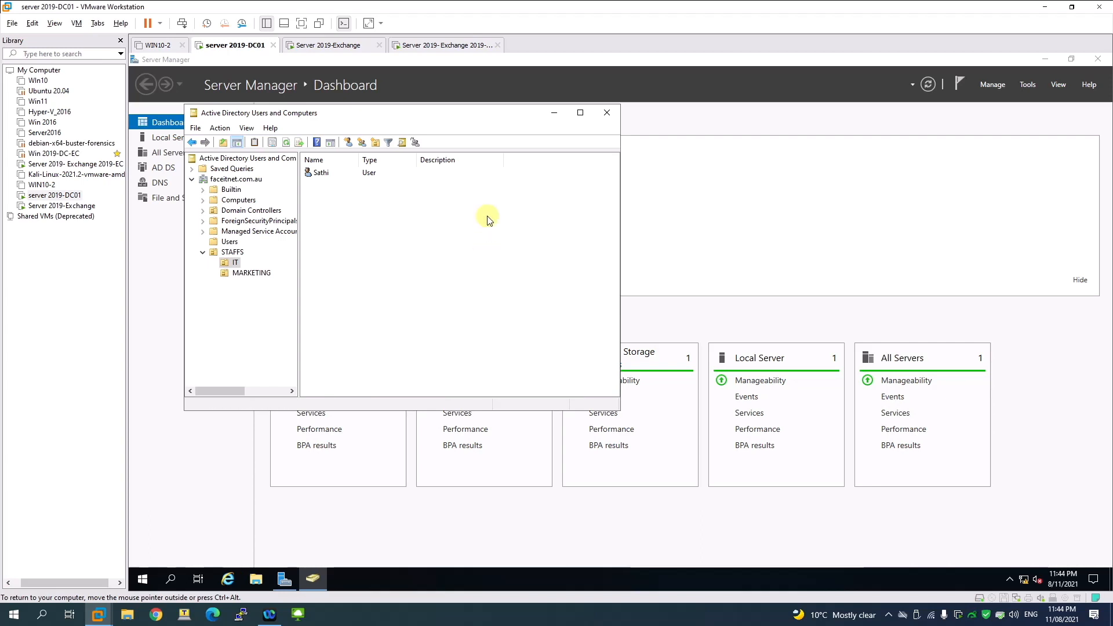
left_click(605, 114)
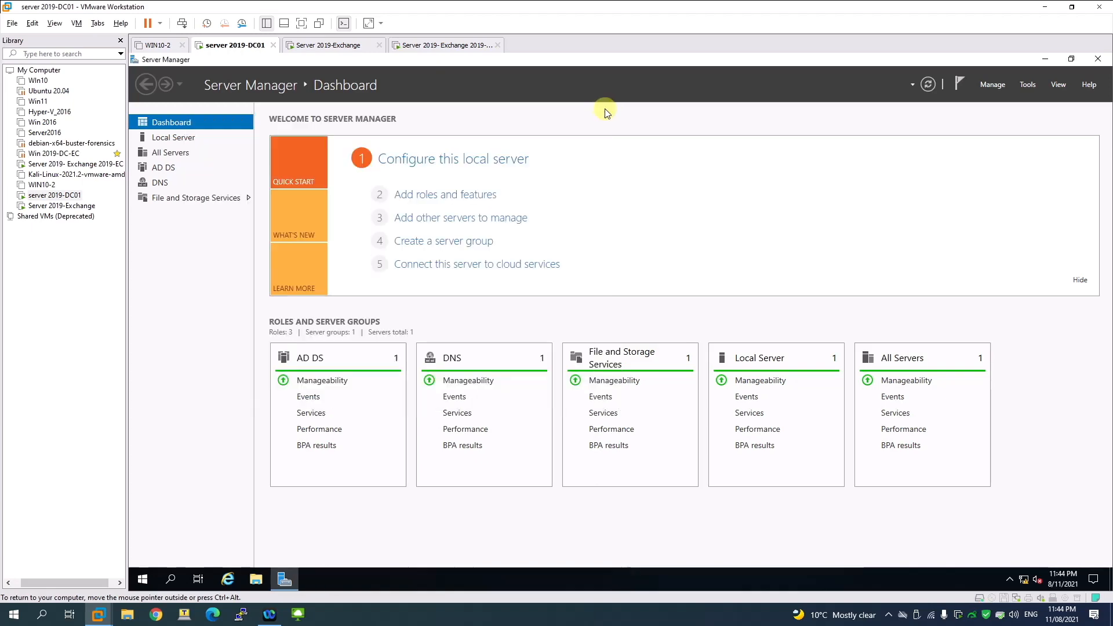
left_click(1096, 60)
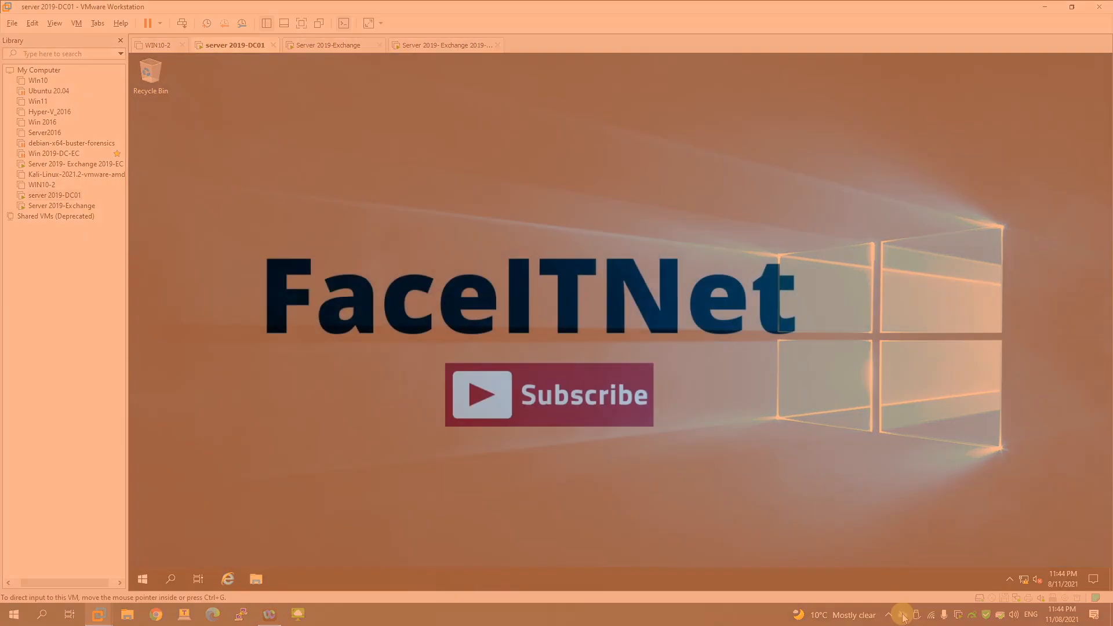